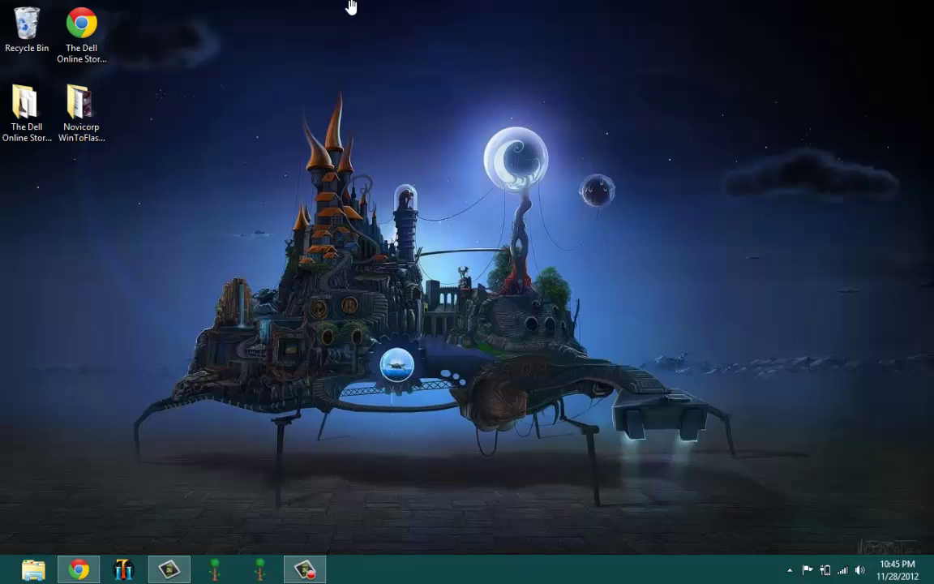
Step: Launch RPG Maker VX Ace from the Windows Start screen
{"action": "key", "text": "super"}
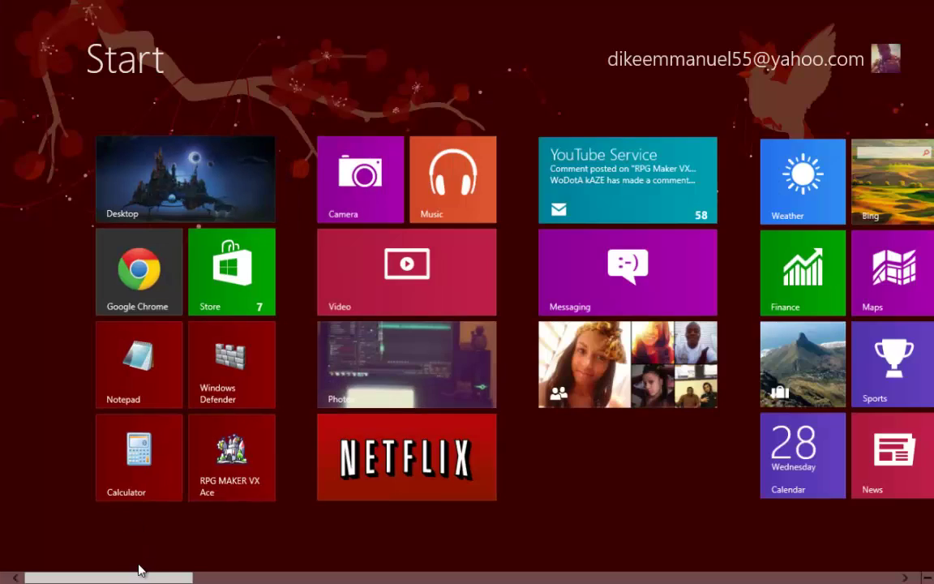
{"action": "left_click_drag", "start_coordinate": [138, 566], "coordinate": [162, 574]}
{"action": "left_click", "coordinate": [102, 453]}
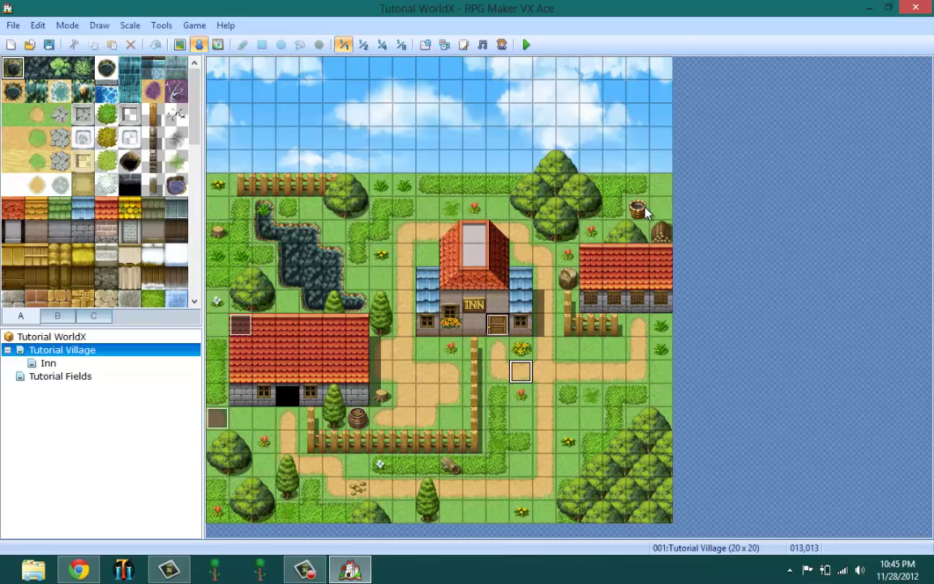
{"action": "right_click", "coordinate": [423, 194]}
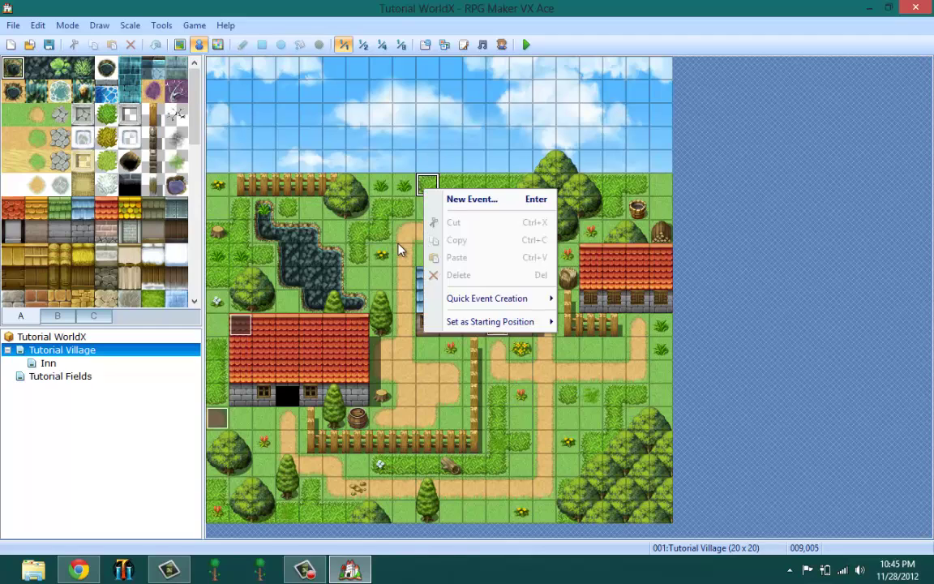
{"action": "left_click", "coordinate": [404, 254]}
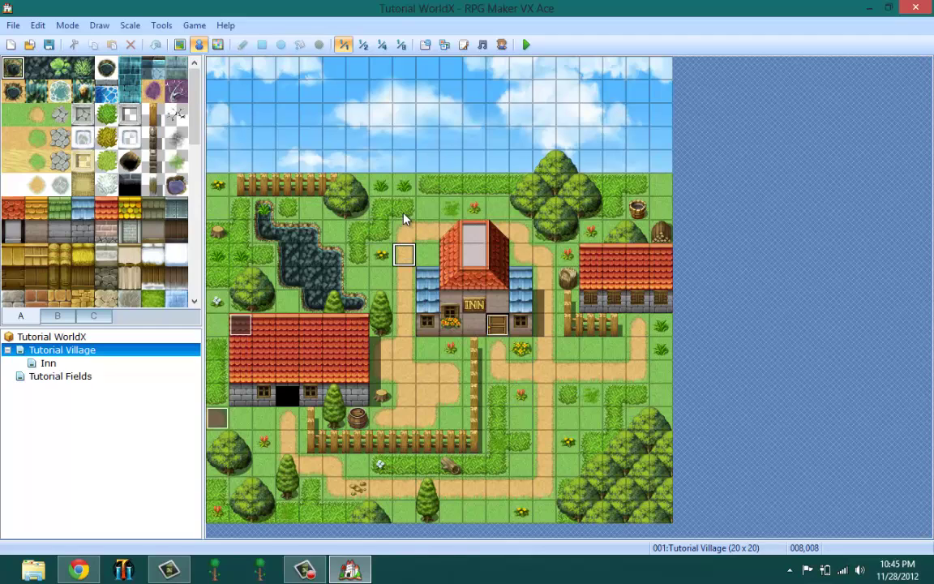
Step: Open the database at the Enemies section and look at This Enemy's drop item entries
{"action": "left_click", "coordinate": [156, 25]}
{"action": "left_click", "coordinate": [166, 42]}
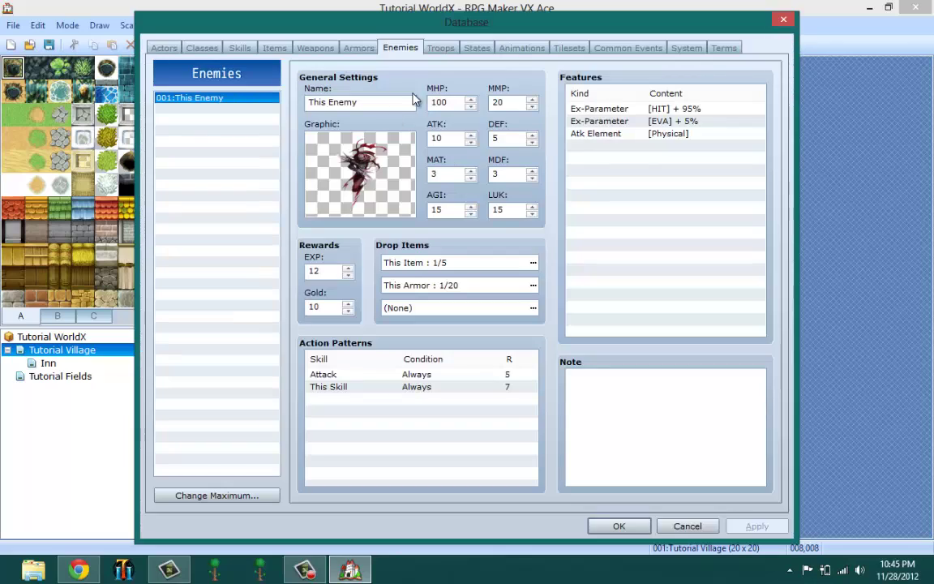
{"action": "left_click", "coordinate": [498, 265]}
{"action": "left_click", "coordinate": [489, 291]}
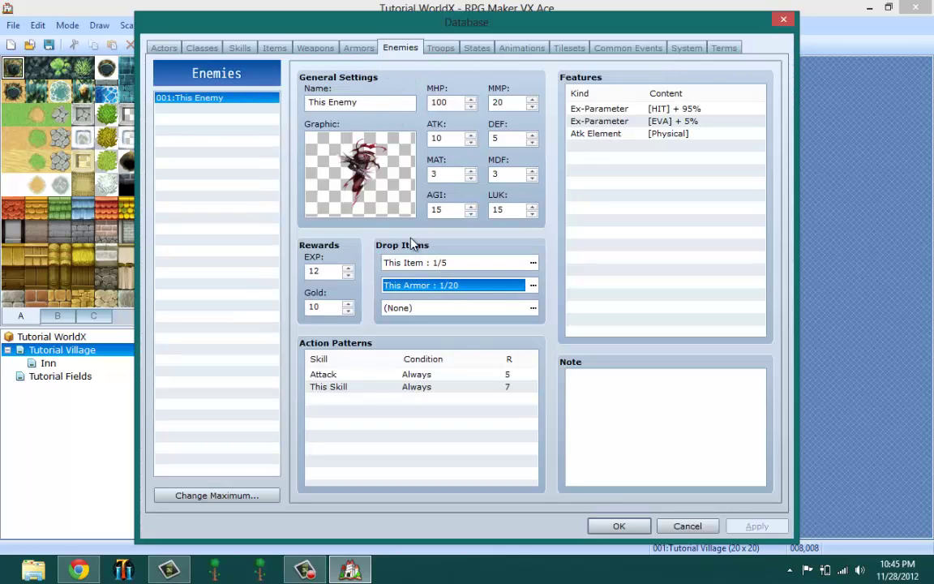
Step: Examine the kind, item and probability options of This Enemy's first drop item, discard the dialog and close the database
{"action": "left_click", "coordinate": [533, 263]}
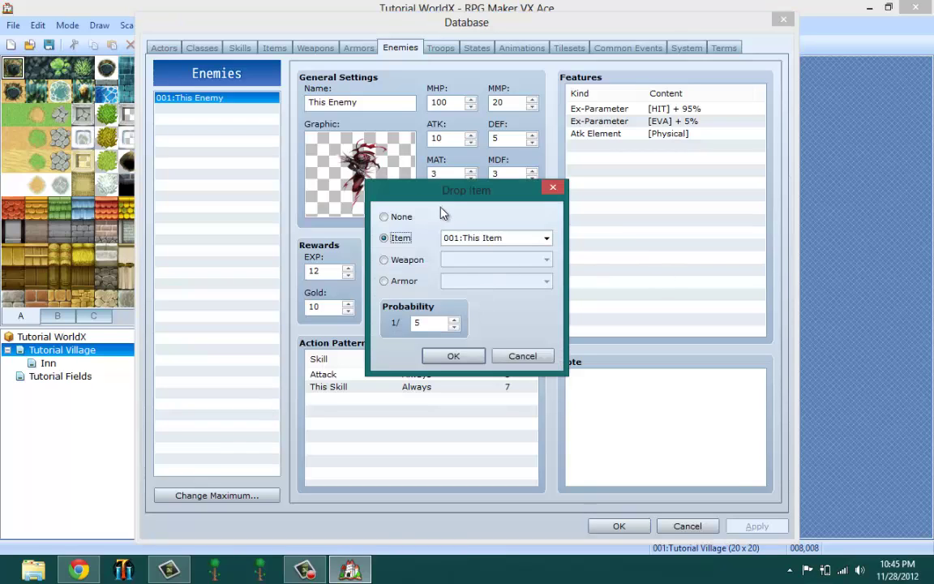
{"action": "left_click_drag", "start_coordinate": [438, 189], "coordinate": [466, 210]}
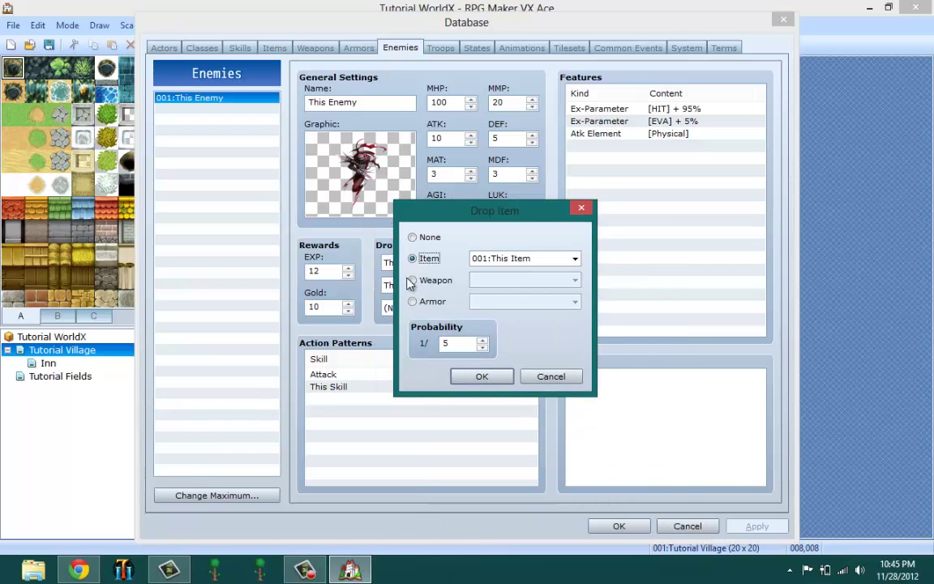
{"action": "left_click", "coordinate": [413, 280]}
{"action": "left_click", "coordinate": [412, 258]}
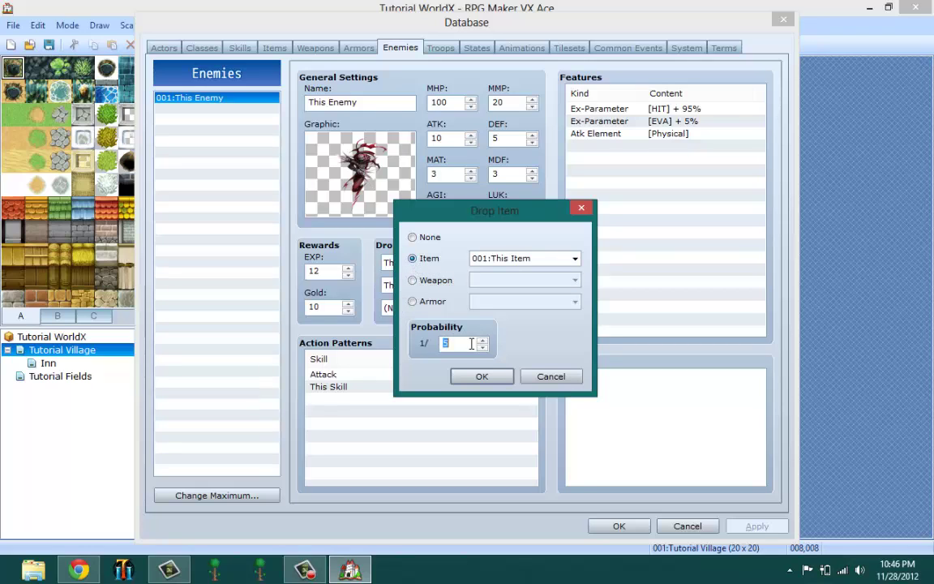
{"action": "double_click", "coordinate": [438, 343]}
{"action": "type", "text": "5"}
{"action": "left_click", "coordinate": [552, 259]}
{"action": "left_click", "coordinate": [478, 259]}
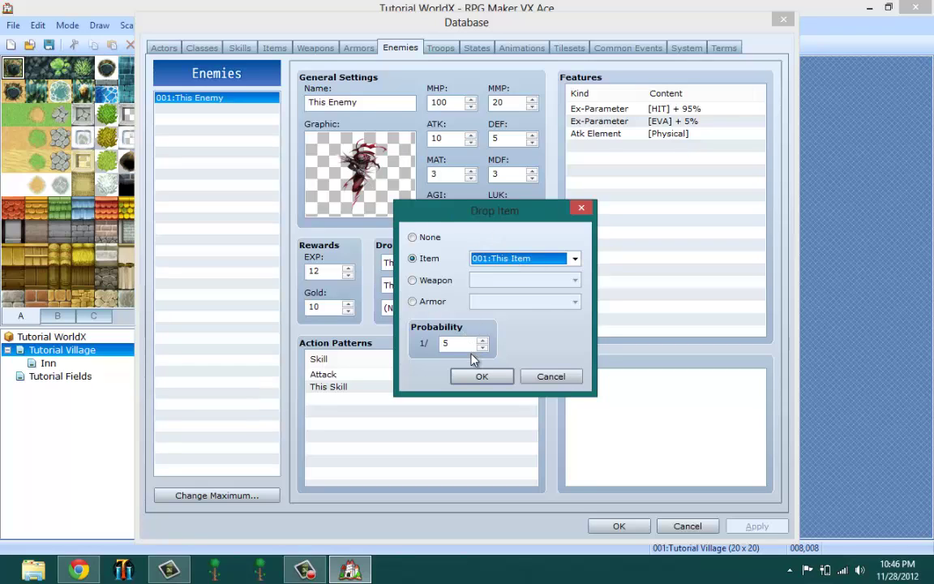
{"action": "left_click", "coordinate": [548, 377]}
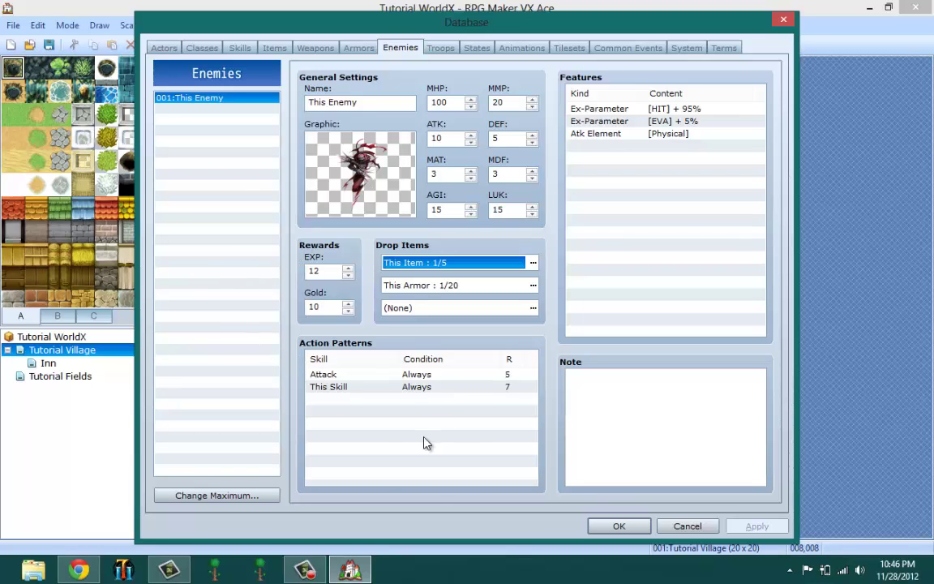
{"action": "left_click", "coordinate": [618, 525]}
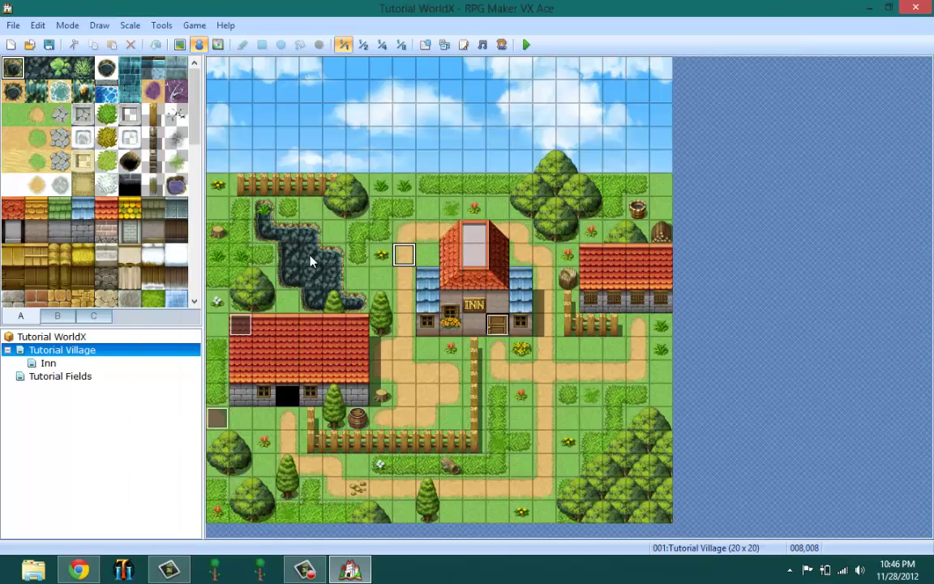
{"action": "right_click", "coordinate": [405, 189]}
{"action": "key", "text": "Escape"}
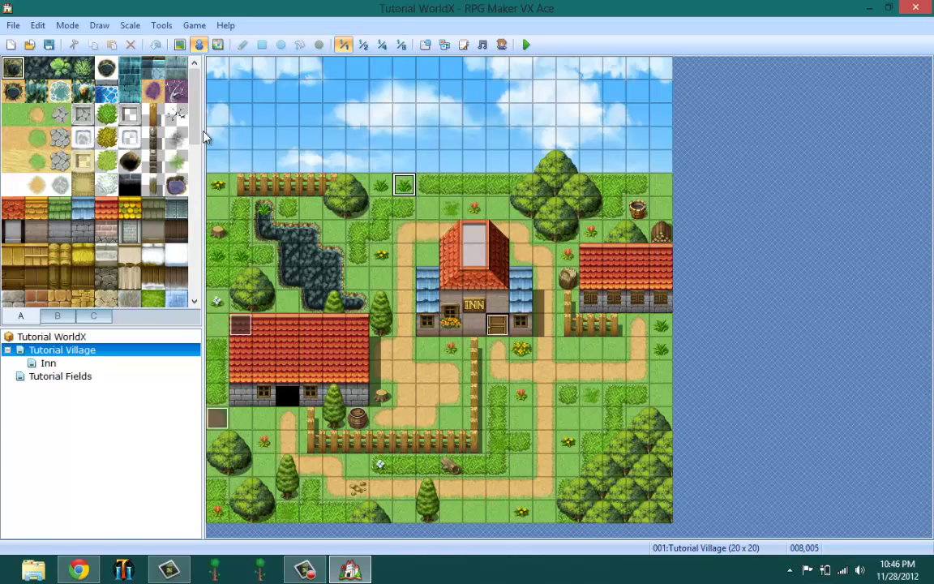
{"action": "right_click", "coordinate": [412, 187]}
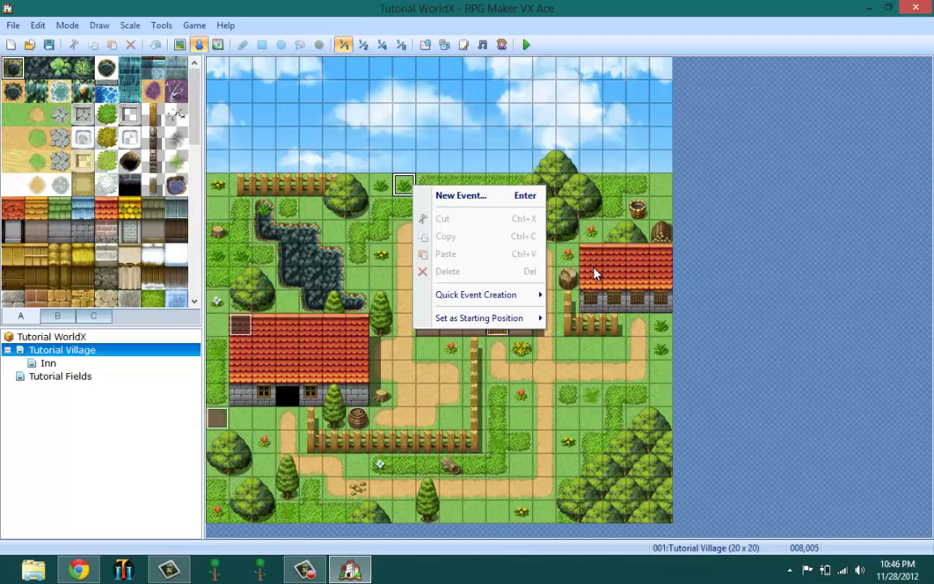
{"action": "key", "text": "Escape"}
{"action": "right_click", "coordinate": [406, 184]}
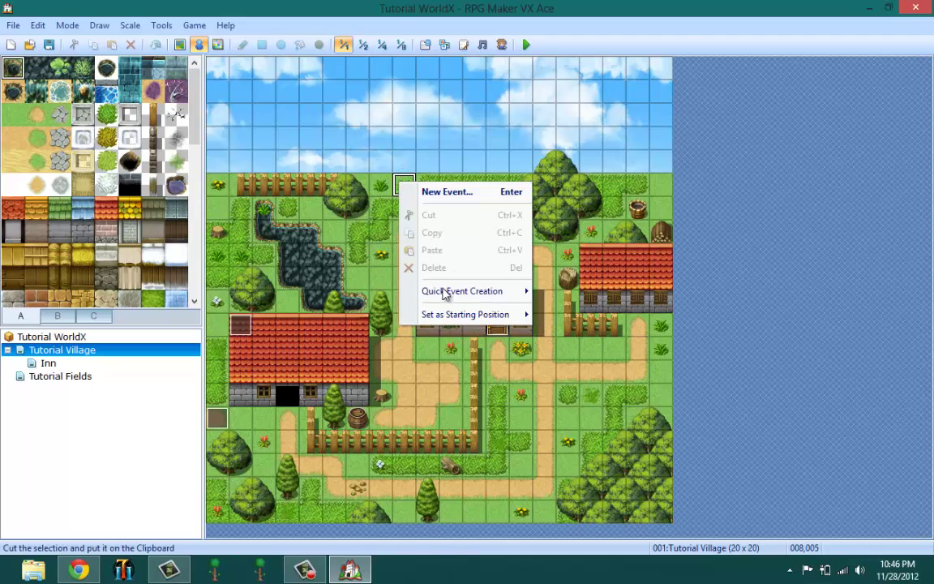
{"action": "left_click", "coordinate": [334, 232]}
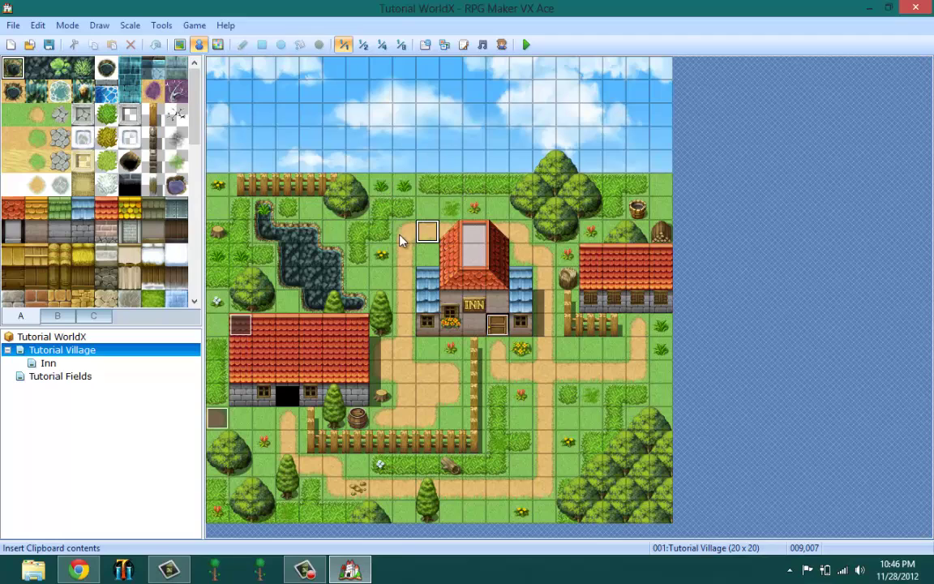
{"action": "left_click", "coordinate": [428, 349]}
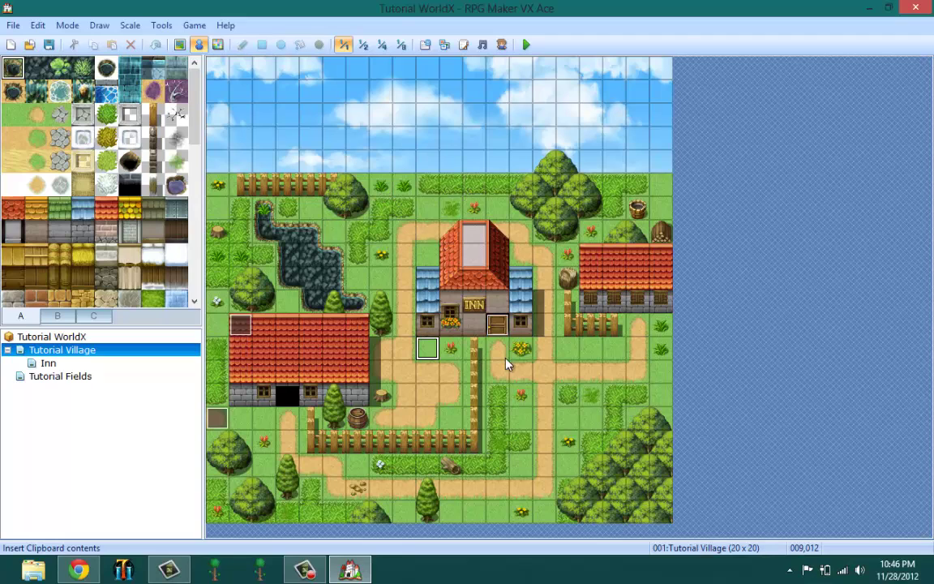
Step: Start a quick treasure chest event on the grass tuft at tile 008,005 of Tutorial Village and open its graphic selection
{"action": "right_click", "coordinate": [398, 189]}
{"action": "mouse_move", "coordinate": [507, 299]}
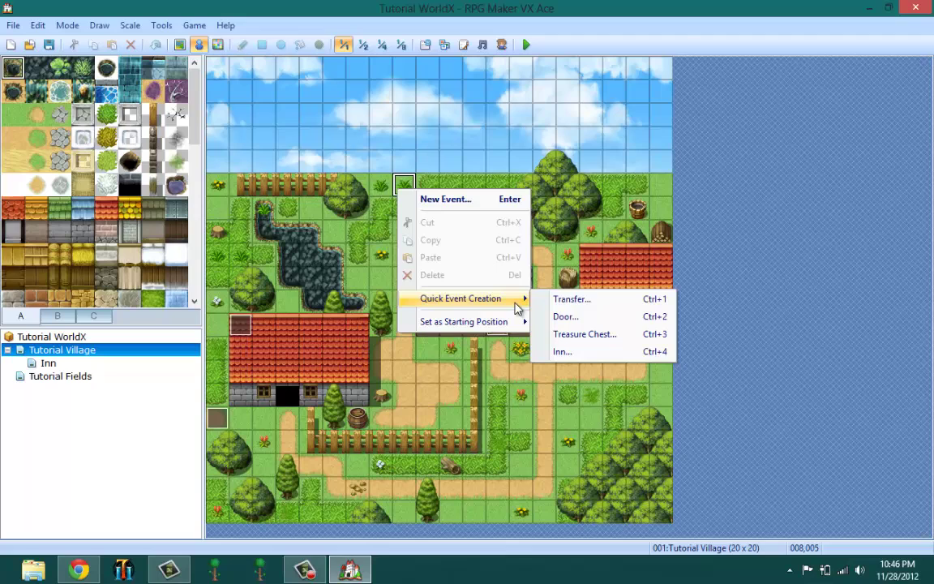
{"action": "left_click", "coordinate": [584, 334]}
{"action": "double_click", "coordinate": [336, 247]}
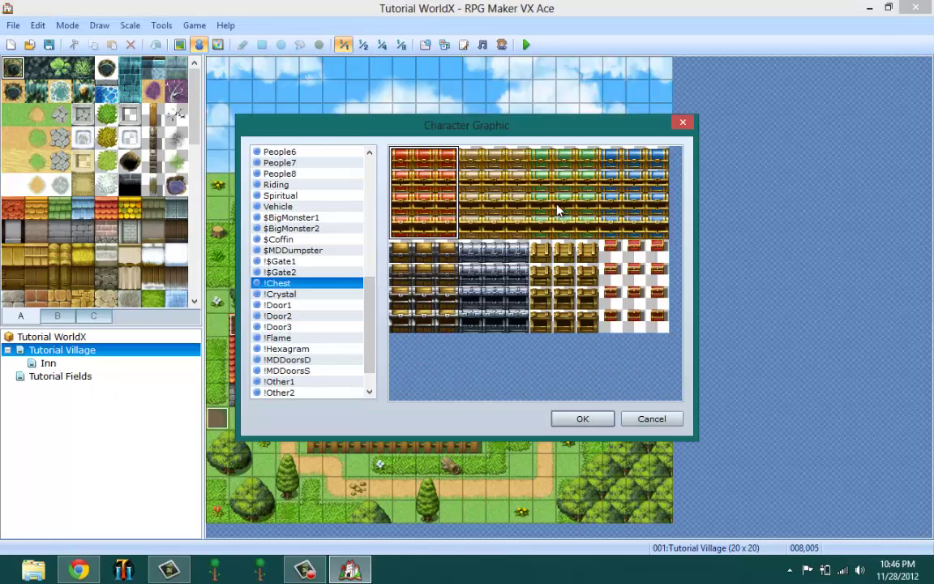
Step: Set the treasure chest's graphic to the brown wooden chest from the !Chest character set
{"action": "left_click", "coordinate": [473, 277]}
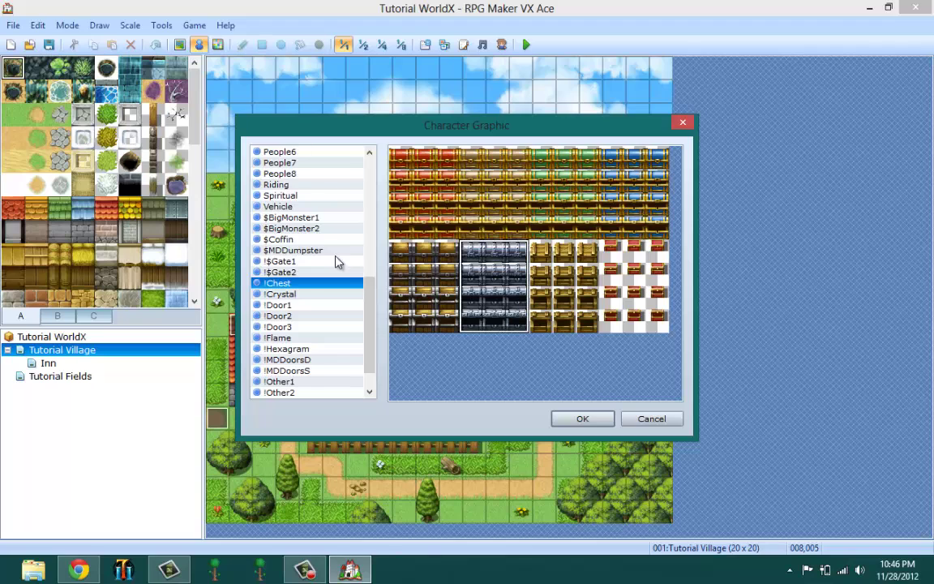
{"action": "key", "text": "Up"}
{"action": "key", "text": "Up"}
{"action": "key", "text": "Up"}
{"action": "key", "text": "Up"}
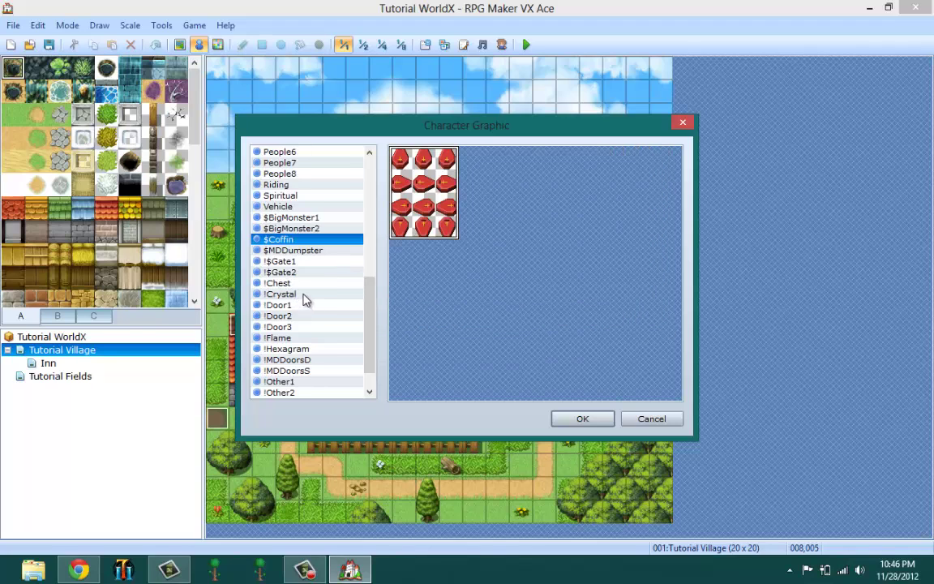
{"action": "left_click", "coordinate": [301, 284]}
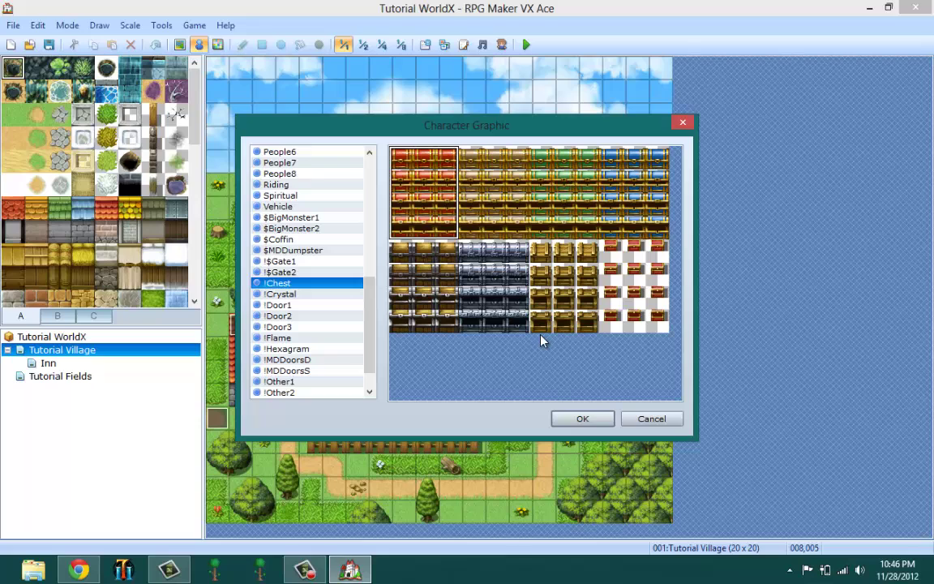
{"action": "left_click", "coordinate": [430, 269]}
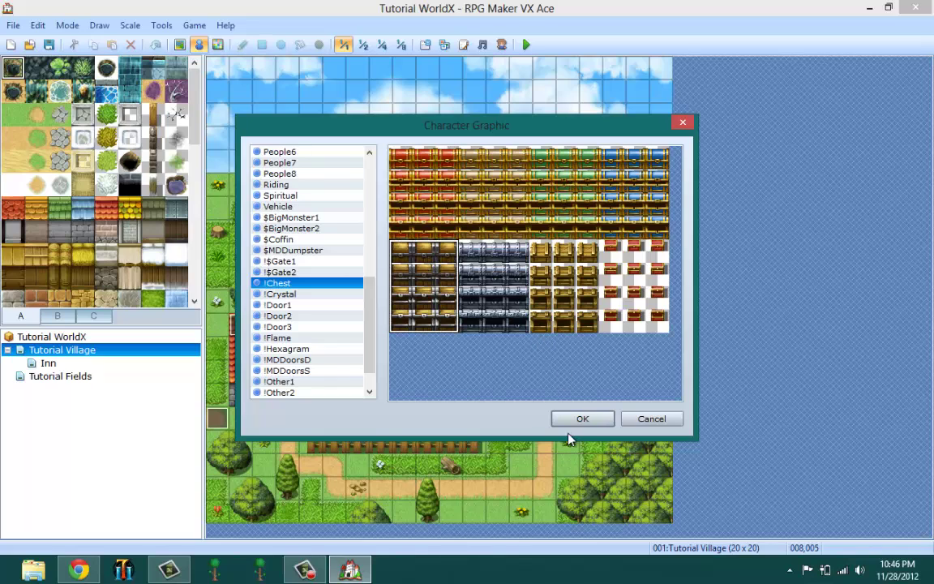
{"action": "left_click", "coordinate": [580, 418]}
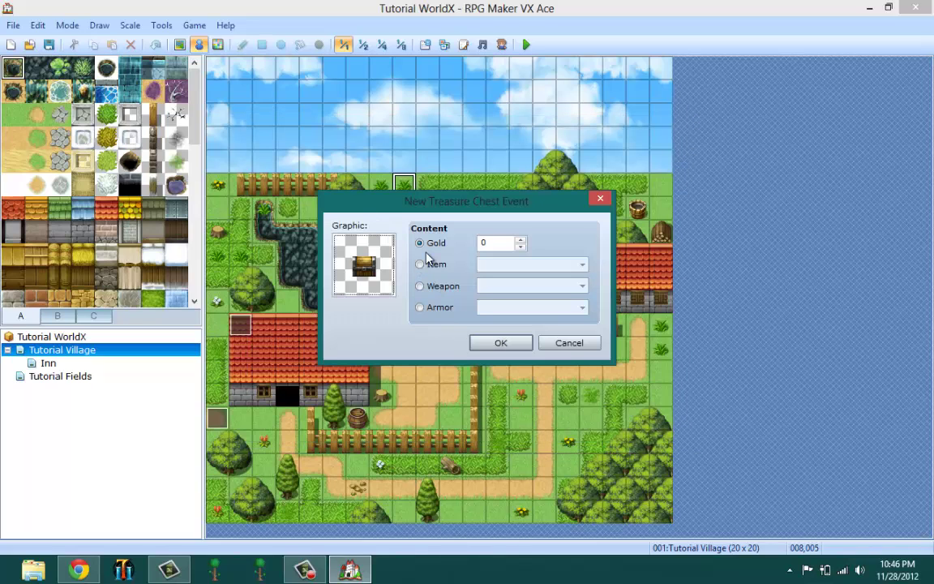
Step: Set the chest's content to the item 001:This Item and create the treasure chest event
{"action": "double_click", "coordinate": [481, 242]}
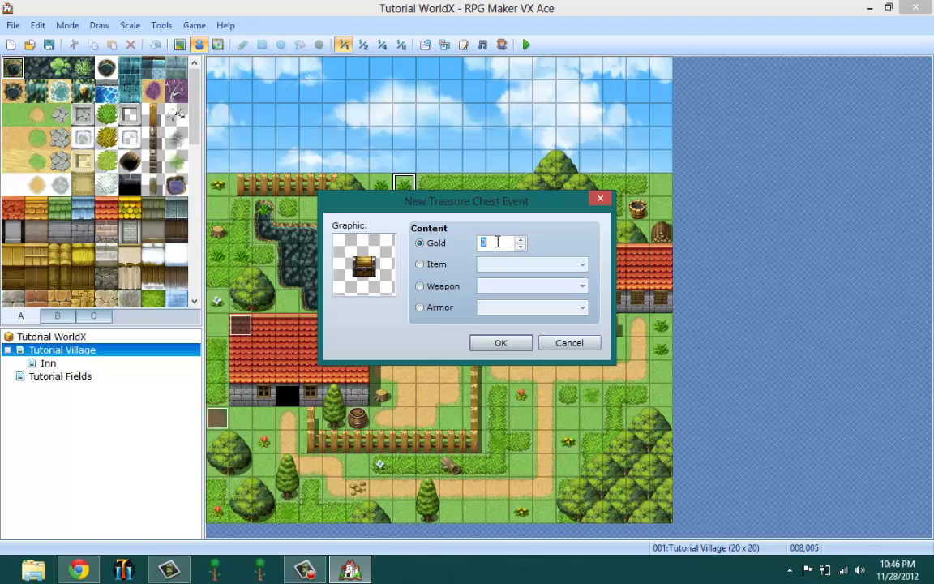
{"action": "left_click", "coordinate": [425, 268]}
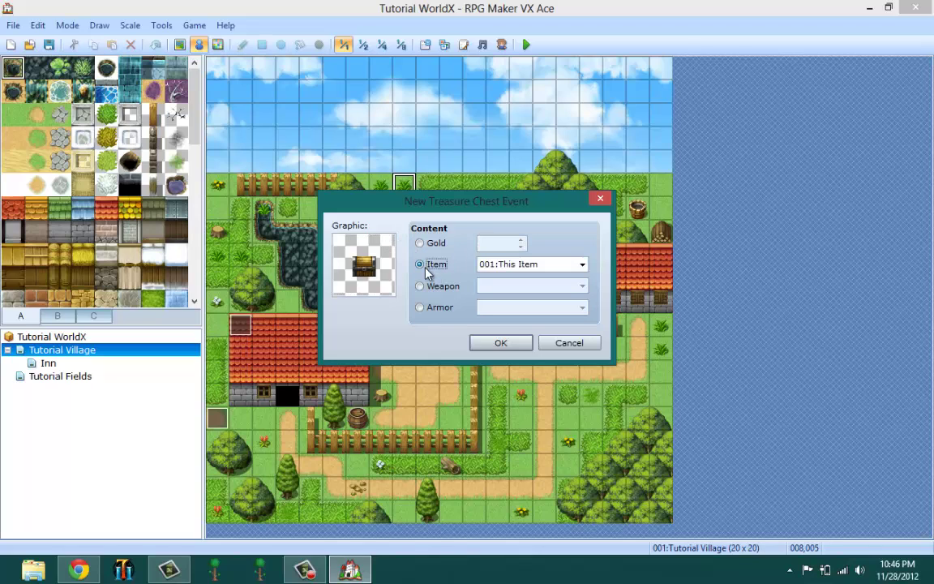
{"action": "left_click", "coordinate": [421, 286]}
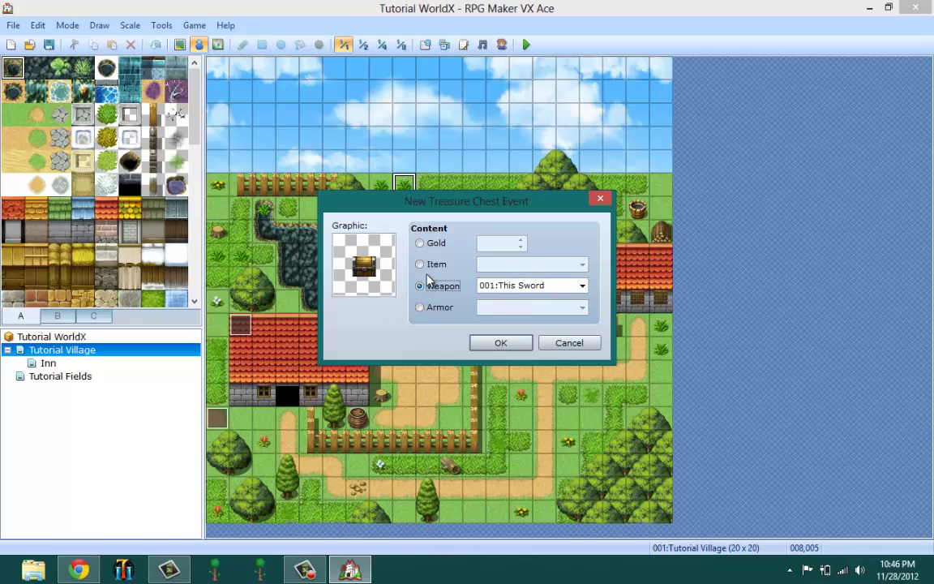
{"action": "left_click", "coordinate": [430, 265]}
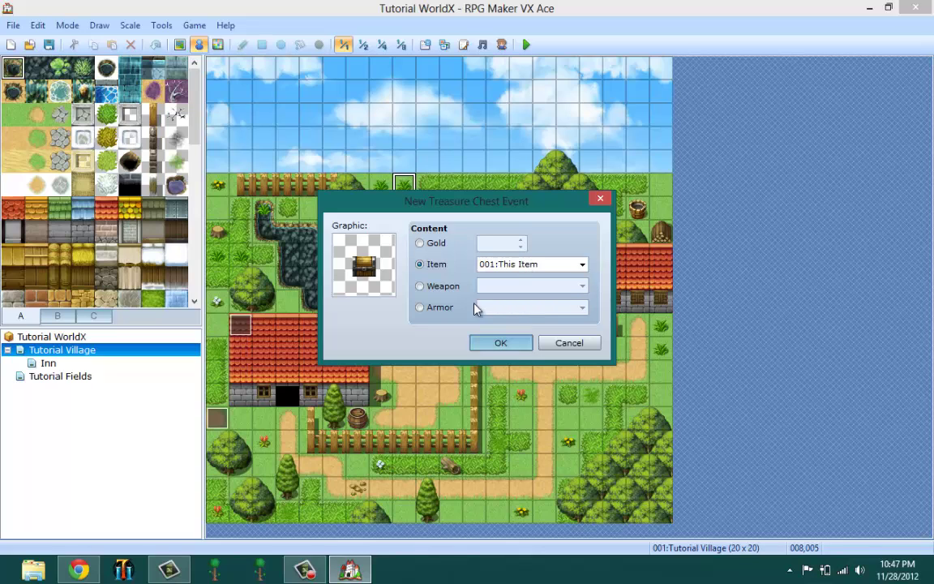
{"action": "left_click_drag", "start_coordinate": [453, 192], "coordinate": [570, 183]}
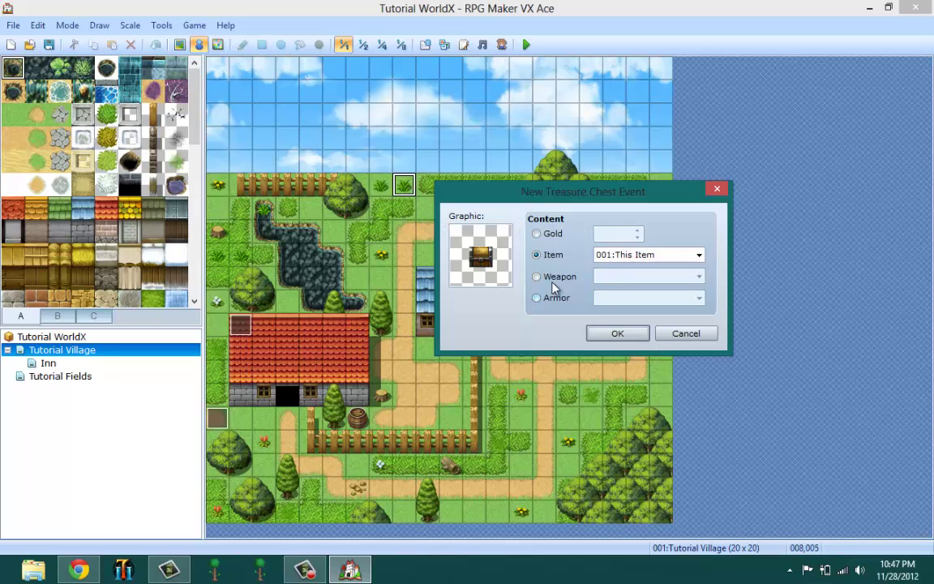
{"action": "left_click", "coordinate": [617, 334]}
Step: Review both event pages of the new chest and its Change Items command, and close the event editor
{"action": "right_click", "coordinate": [399, 195]}
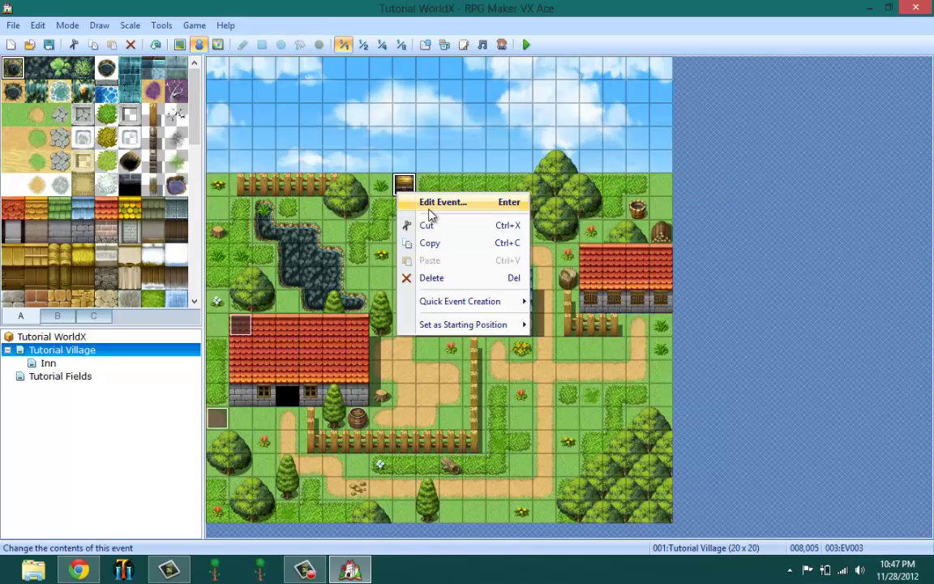
{"action": "left_click", "coordinate": [426, 204]}
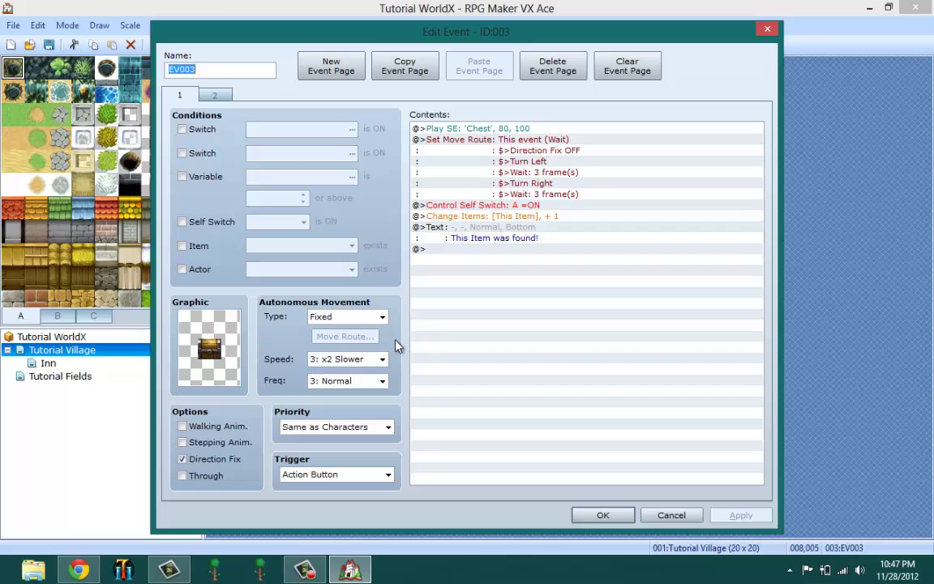
{"action": "left_click", "coordinate": [213, 97]}
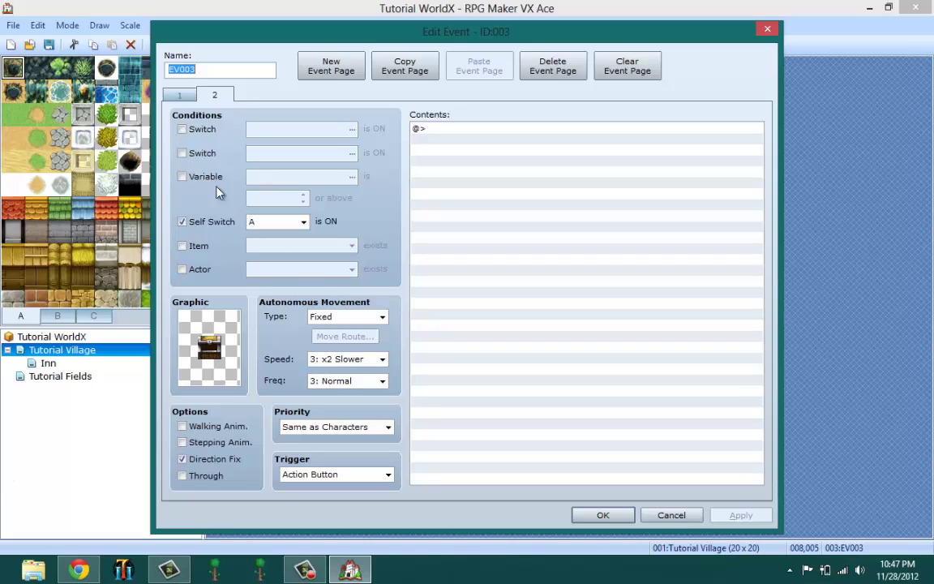
{"action": "left_click", "coordinate": [179, 95]}
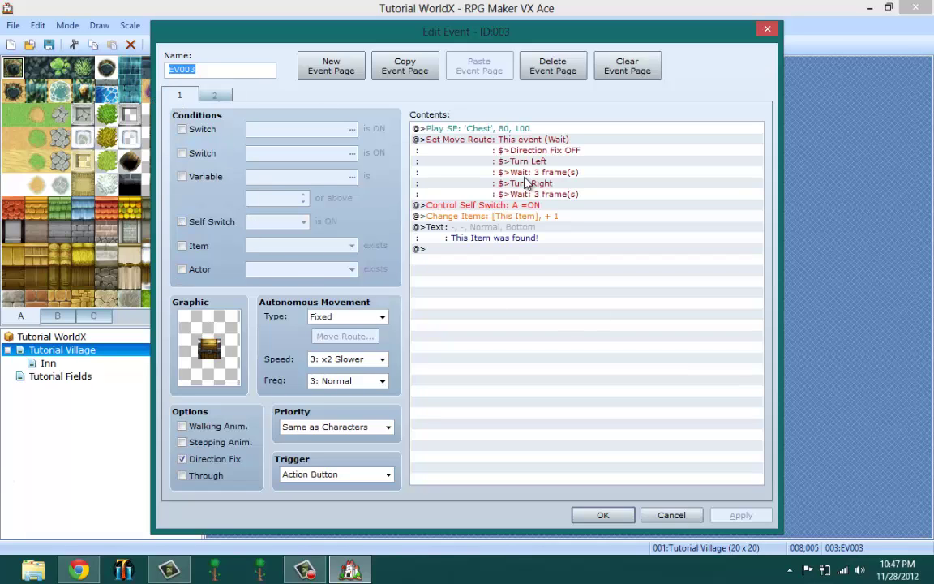
{"action": "left_click", "coordinate": [549, 216]}
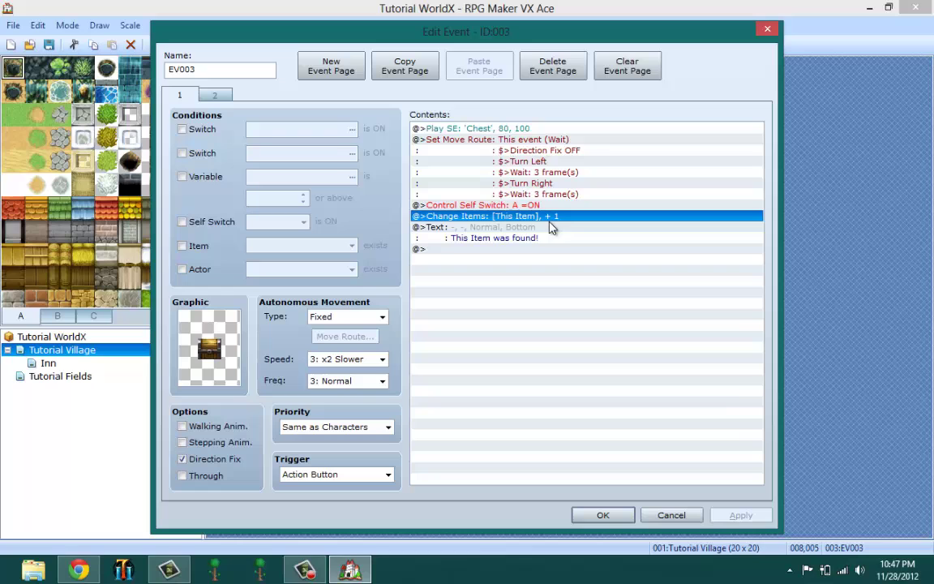
{"action": "left_click", "coordinate": [601, 514]}
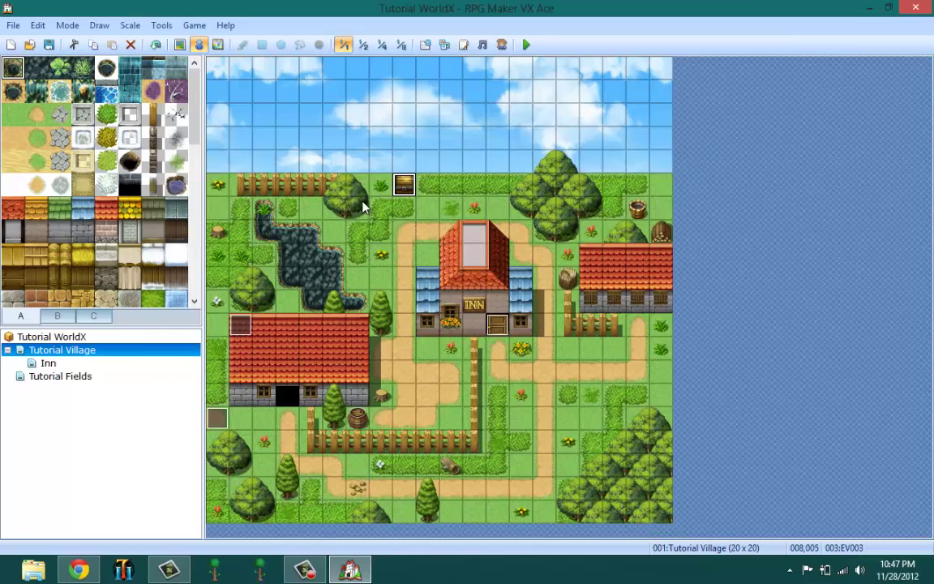
Step: Start a new event on the grass tile at 013,015 of Tutorial Village
{"action": "left_click", "coordinate": [520, 394]}
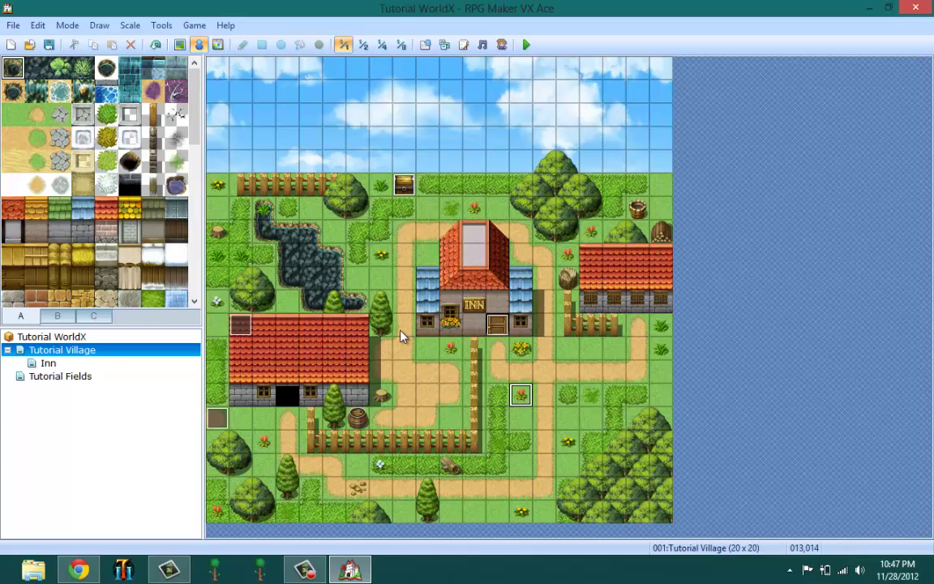
{"action": "left_click", "coordinate": [519, 422]}
{"action": "right_click", "coordinate": [524, 419]}
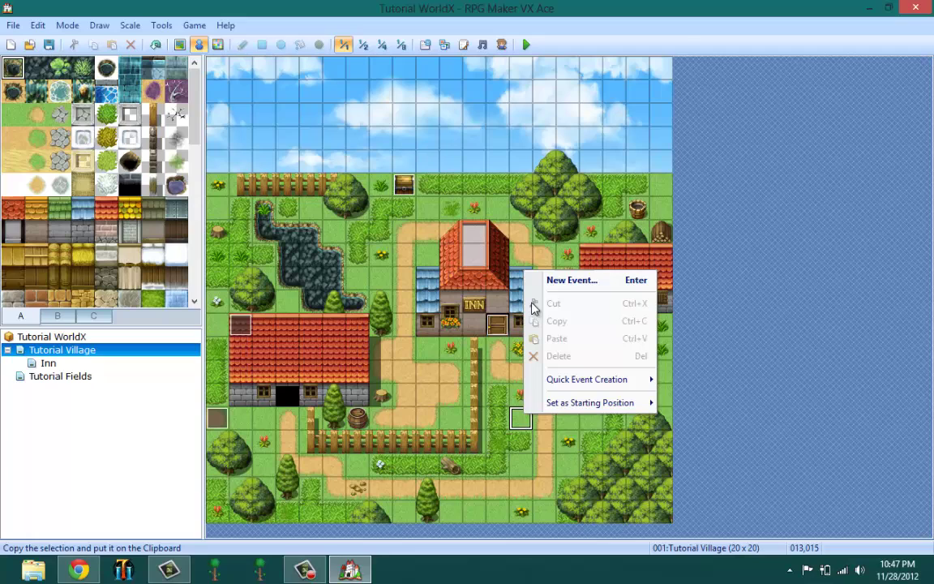
{"action": "left_click", "coordinate": [571, 281]}
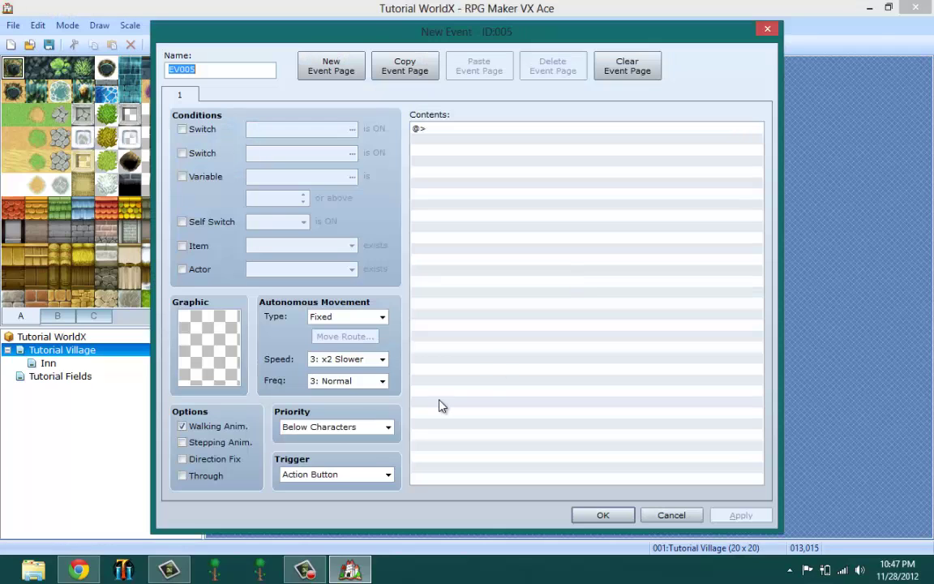
Step: Set the new event's graphic to the middle sideways red coffin from the $Coffin character set
{"action": "double_click", "coordinate": [221, 318]}
{"action": "left_click", "coordinate": [320, 217]}
{"action": "left_click", "coordinate": [302, 173]}
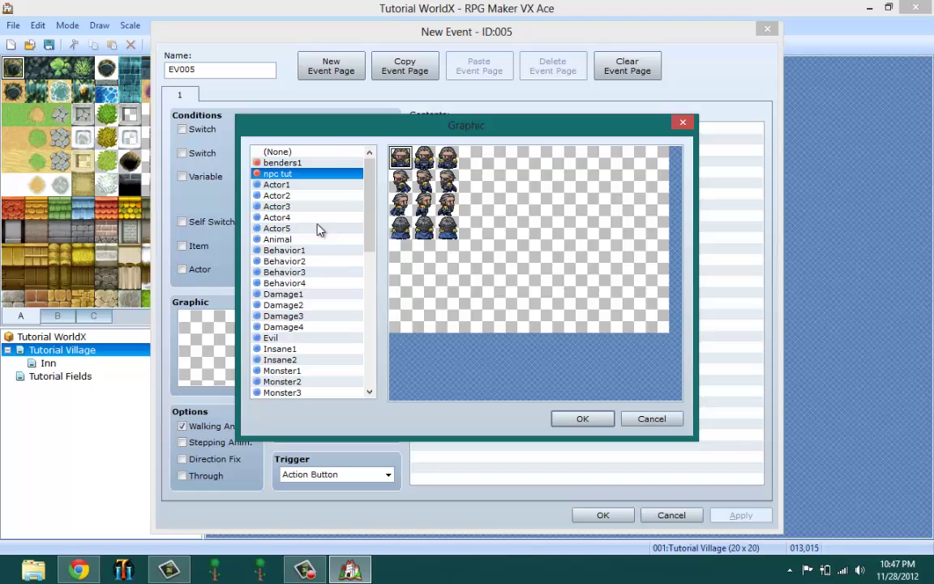
{"action": "left_click", "coordinate": [329, 272]}
{"action": "scroll", "coordinate": [328, 324], "scroll_direction": "down", "scroll_amount": 7}
{"action": "scroll", "coordinate": [328, 327], "scroll_direction": "down", "scroll_amount": 4}
{"action": "scroll", "coordinate": [320, 316], "scroll_direction": "up", "scroll_amount": 4}
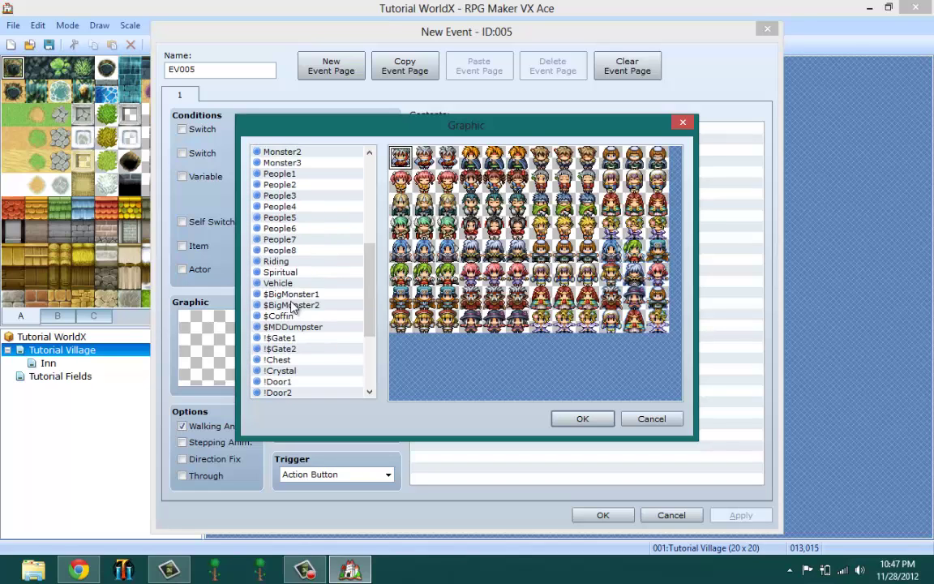
{"action": "left_click", "coordinate": [296, 316]}
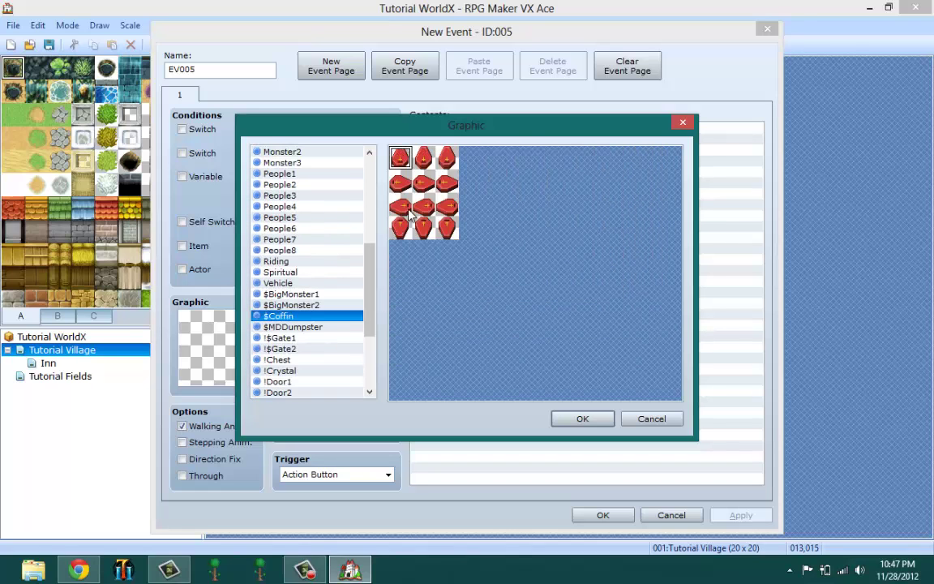
{"action": "left_click", "coordinate": [423, 182]}
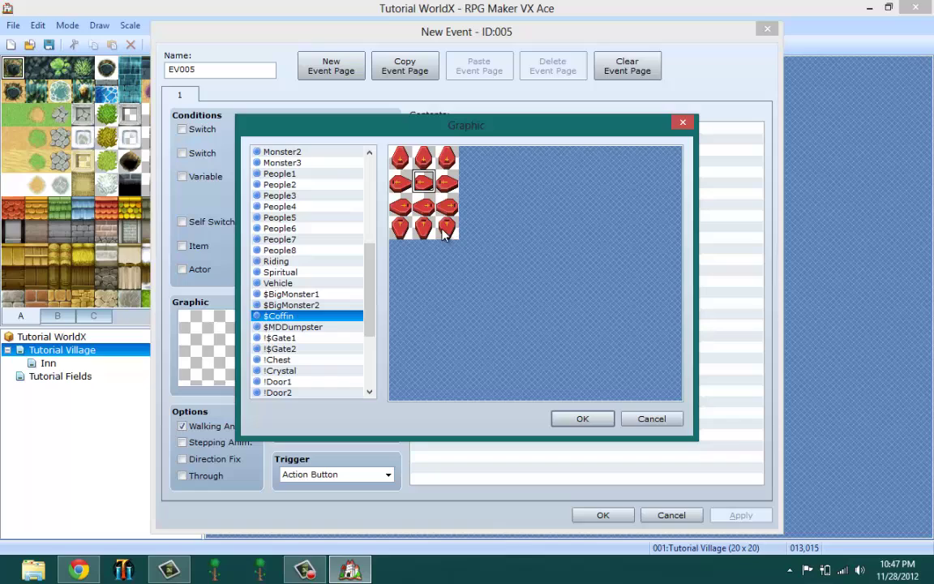
{"action": "left_click", "coordinate": [580, 418]}
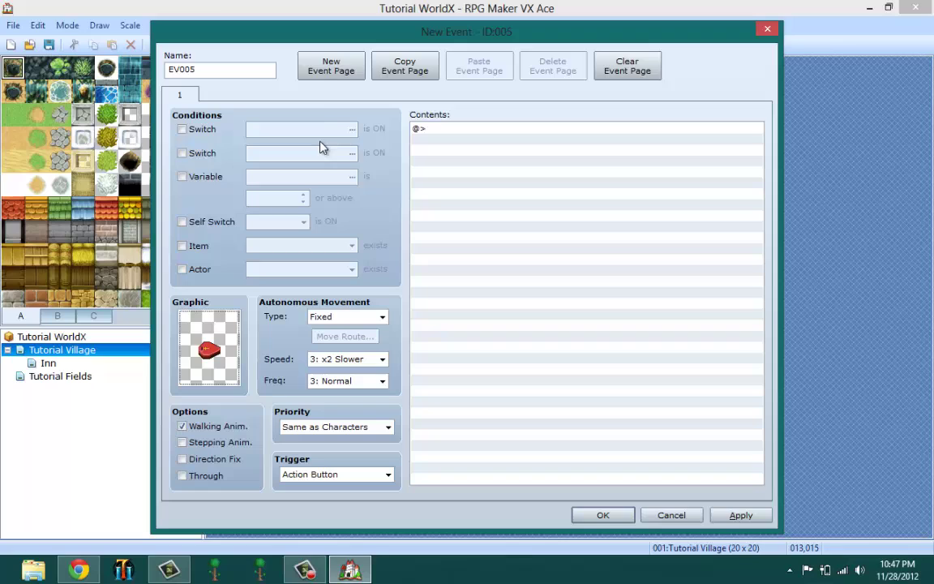
Step: Add a second event page that requires self switch A to be ON, and return to page 1
{"action": "left_click", "coordinate": [332, 69]}
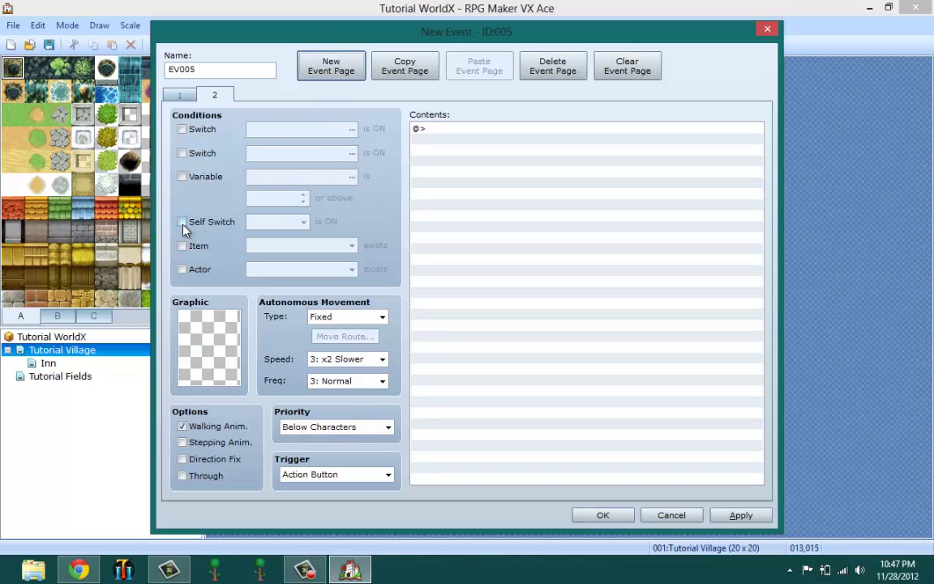
{"action": "left_click", "coordinate": [183, 223]}
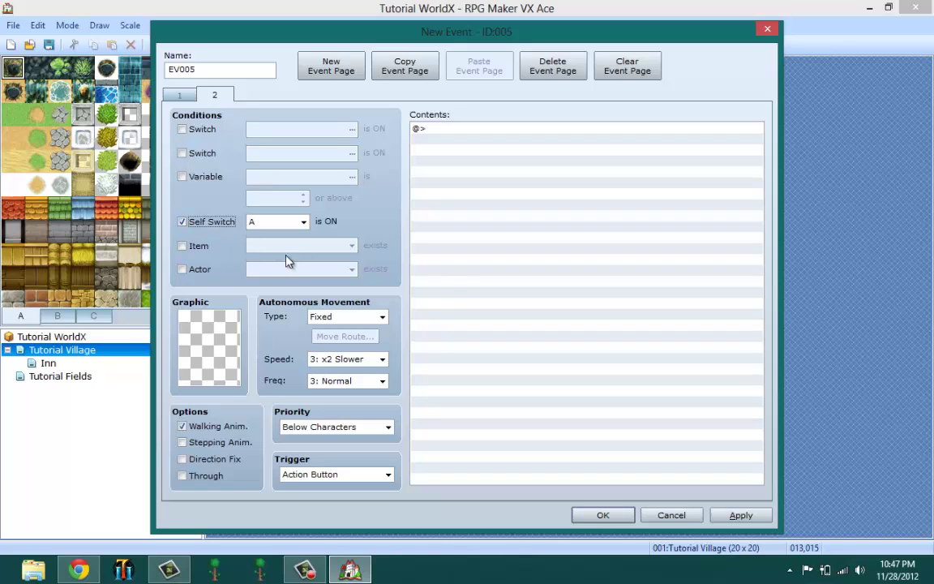
{"action": "left_click", "coordinate": [181, 95]}
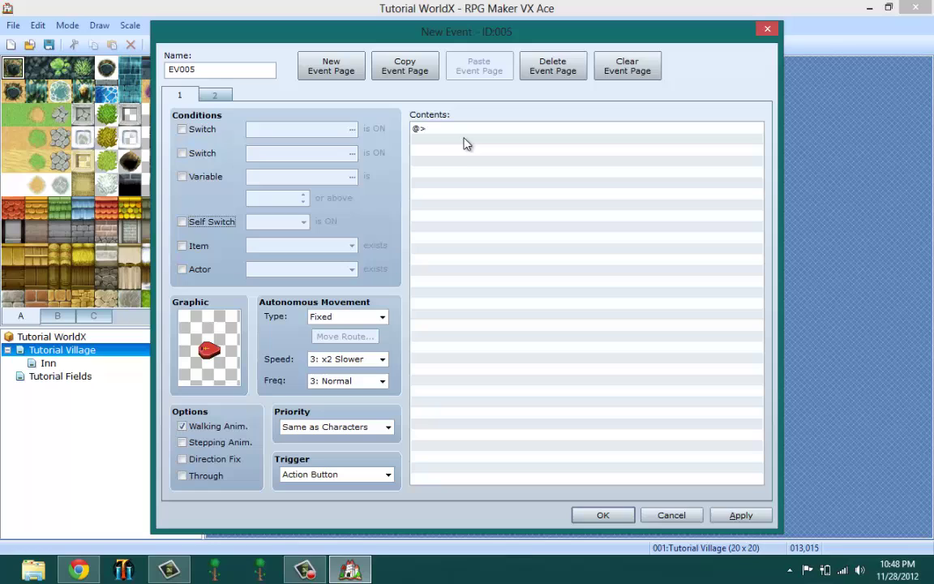
Step: Add a Change Weapons command to page 1 that increases 001:This Sword by a constant of 1
{"action": "left_click", "coordinate": [466, 130]}
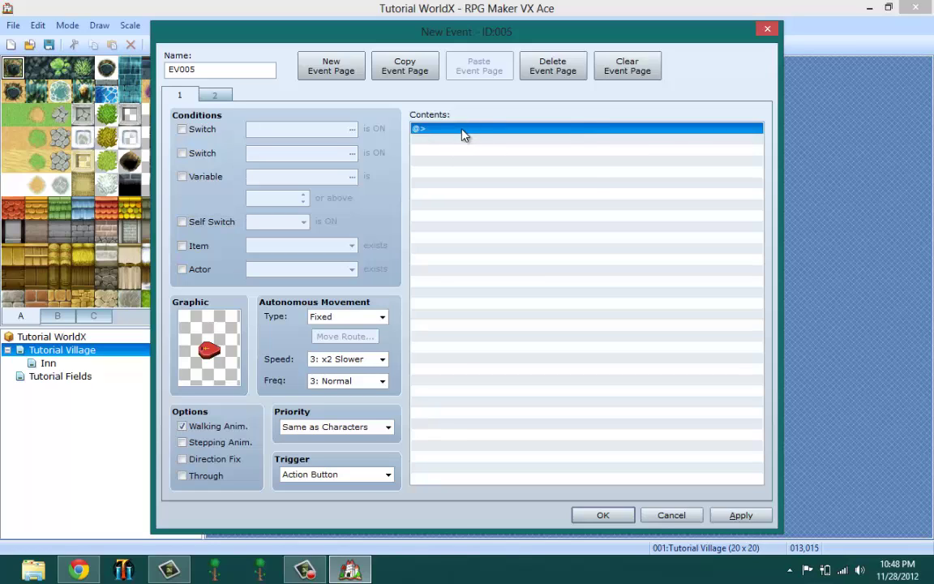
{"action": "right_click", "coordinate": [463, 136]}
{"action": "left_click", "coordinate": [512, 139]}
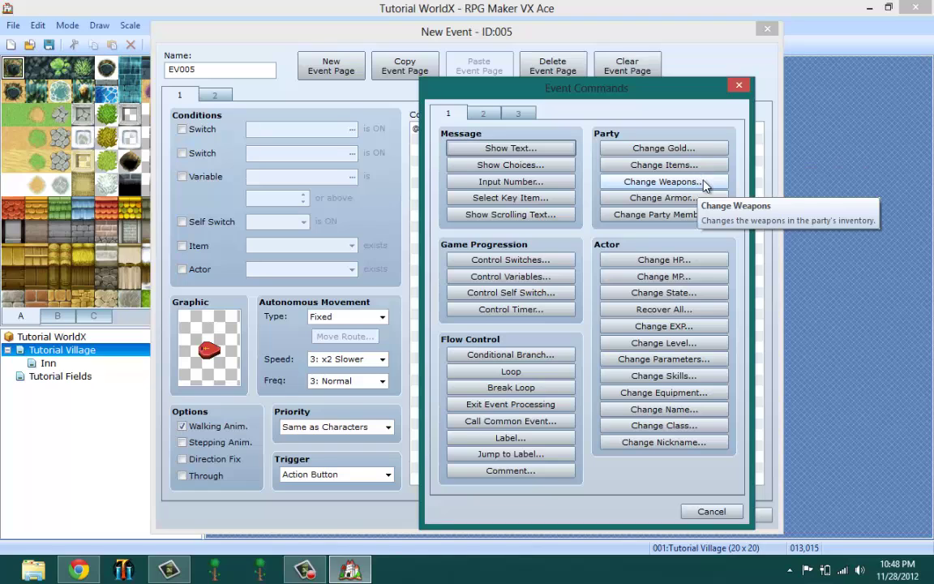
{"action": "left_click", "coordinate": [701, 183]}
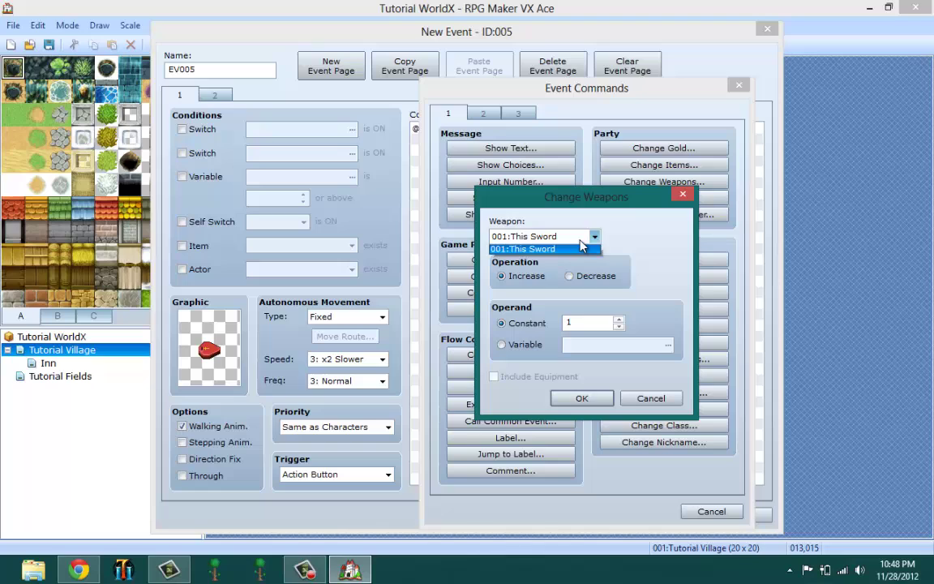
{"action": "left_click", "coordinate": [581, 246]}
{"action": "left_click", "coordinate": [594, 236]}
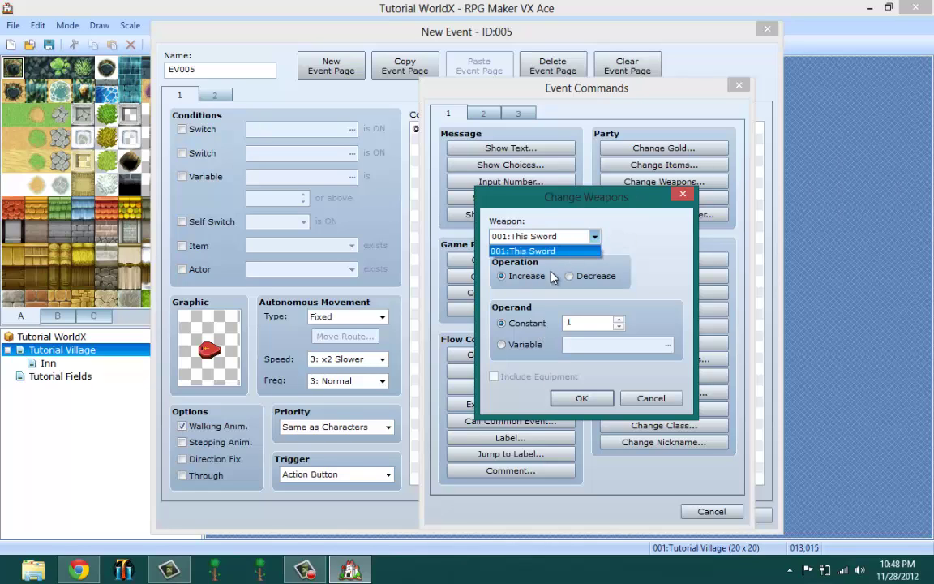
{"action": "left_click", "coordinate": [535, 251]}
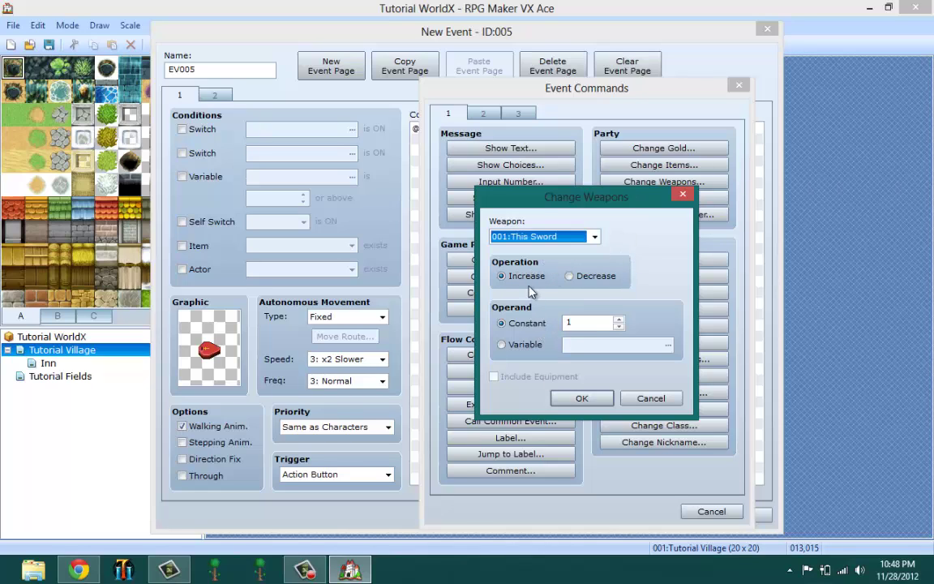
{"action": "left_click", "coordinate": [529, 278]}
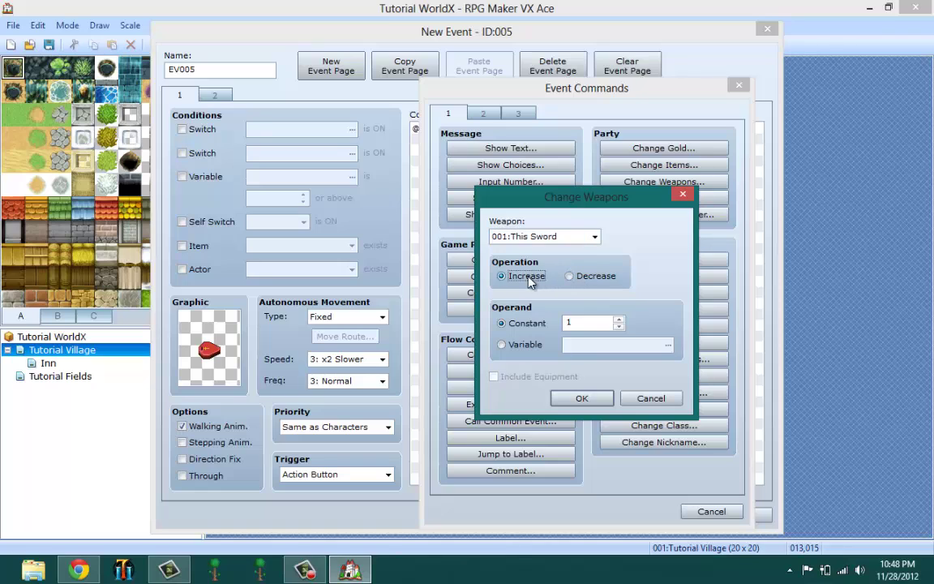
{"action": "left_click", "coordinate": [573, 276]}
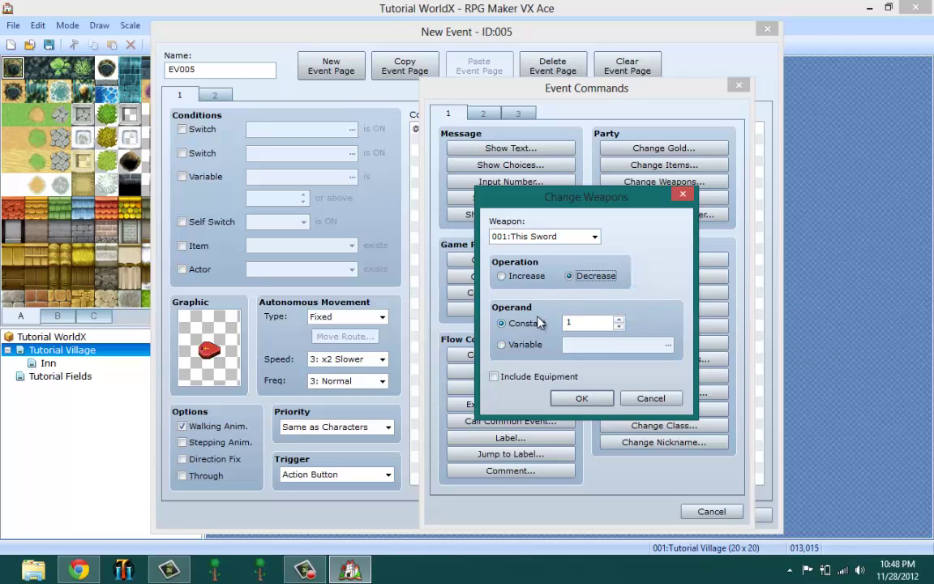
{"action": "left_click", "coordinate": [619, 320]}
{"action": "left_click", "coordinate": [516, 277]}
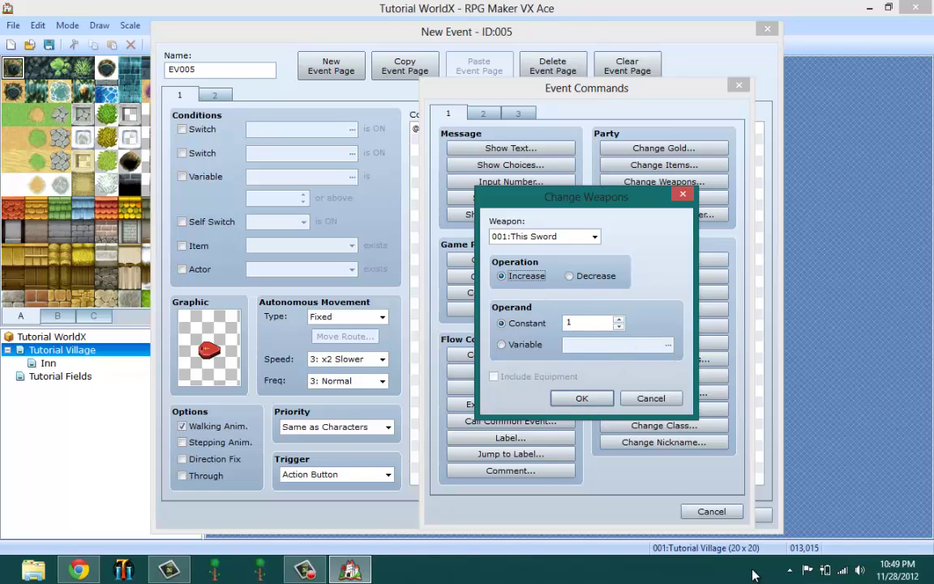
{"action": "left_click", "coordinate": [599, 400]}
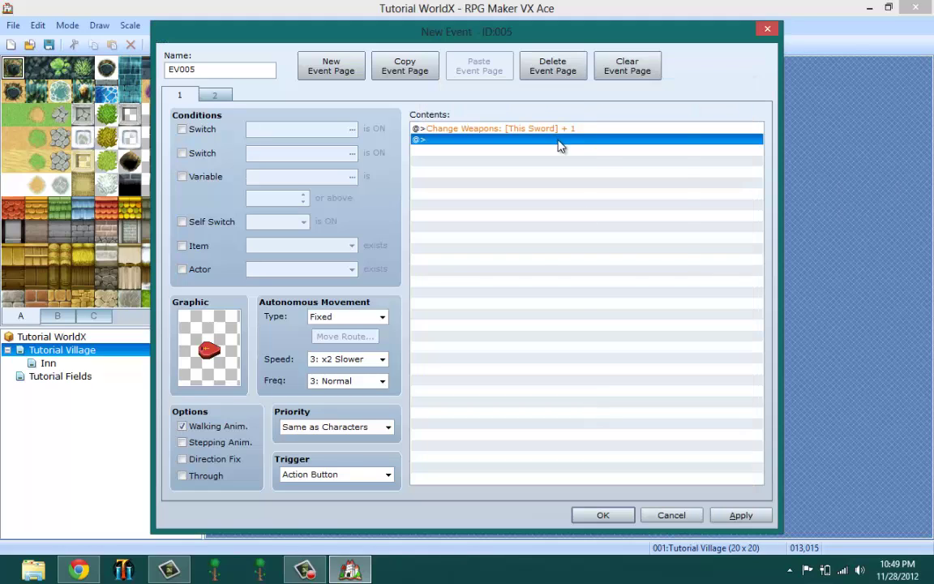
Step: Add a Change Equipment command below it that equips actor 001:ThisGUY with the weapon 001:This Sword
{"action": "right_click", "coordinate": [559, 146]}
{"action": "left_click", "coordinate": [547, 146]}
{"action": "right_click", "coordinate": [535, 151]}
{"action": "left_click", "coordinate": [578, 152]}
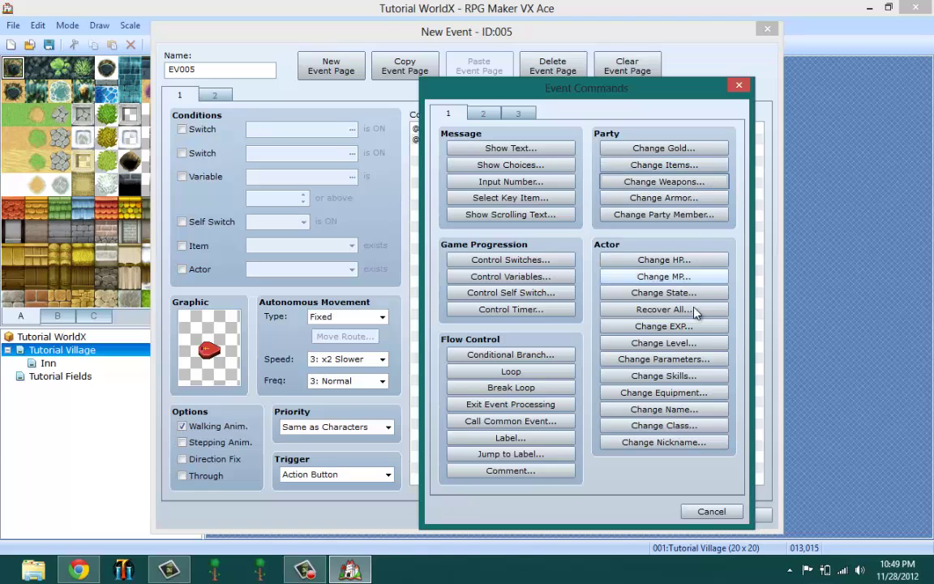
{"action": "left_click", "coordinate": [687, 393]}
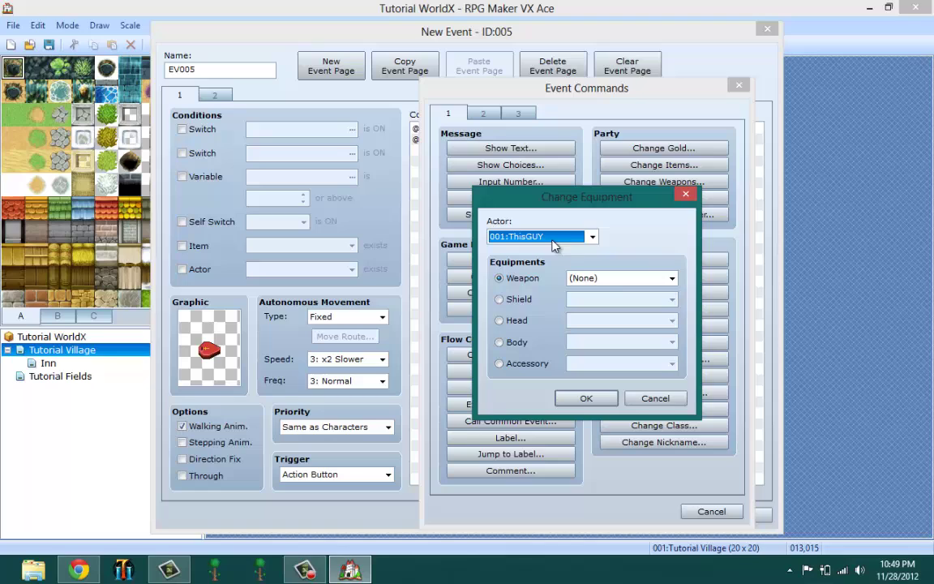
{"action": "left_click", "coordinate": [620, 278]}
{"action": "left_click", "coordinate": [620, 301]}
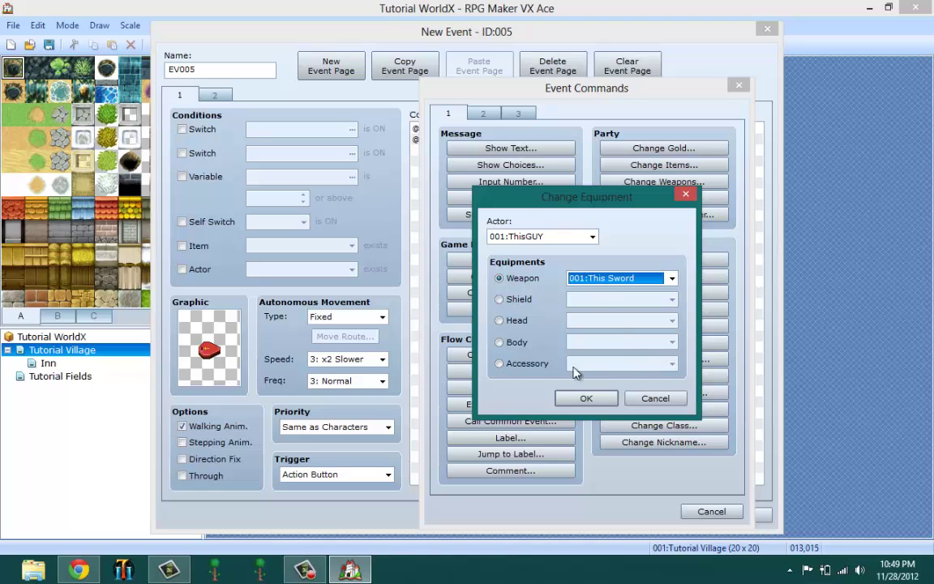
{"action": "left_click", "coordinate": [587, 398]}
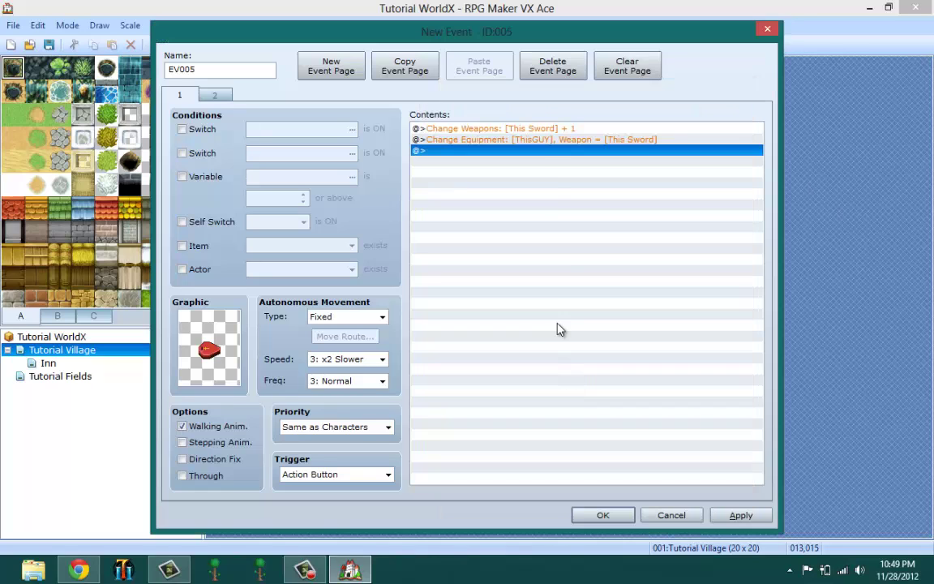
{"action": "left_click", "coordinate": [535, 139]}
{"action": "left_click", "coordinate": [547, 129]}
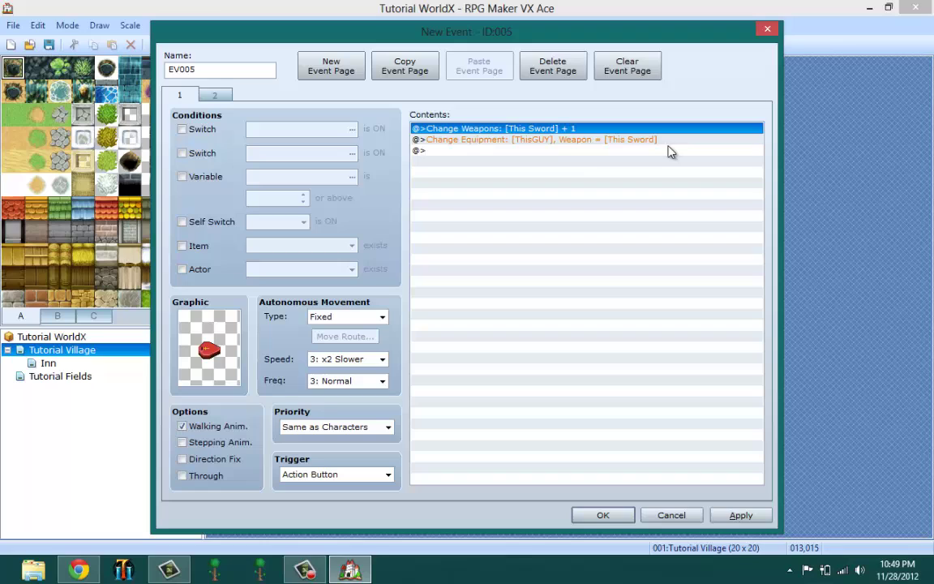
{"action": "left_click", "coordinate": [547, 139]}
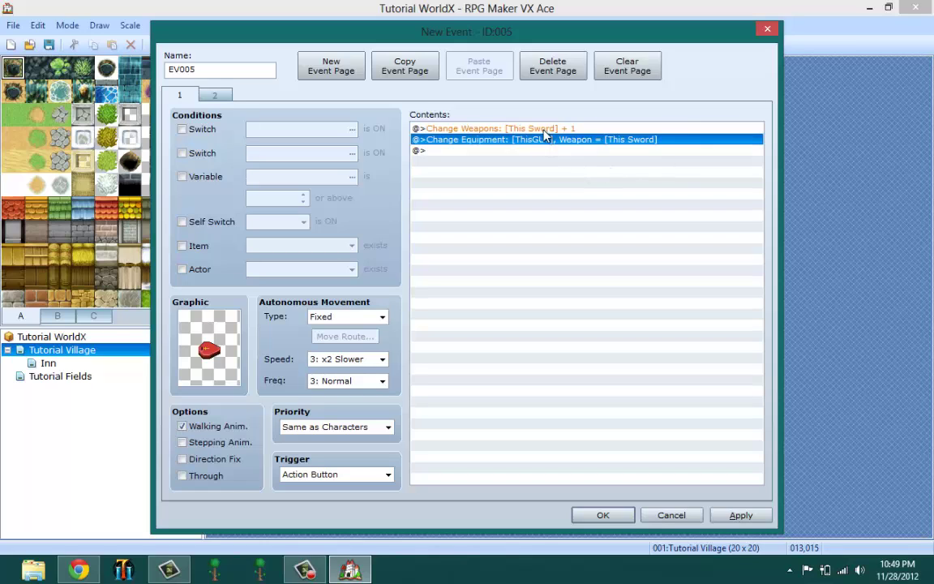
{"action": "left_click", "coordinate": [548, 129]}
Step: Add a Control Self Switch command at the end of page 1's contents that turns self switch A ON
{"action": "left_click", "coordinate": [601, 152]}
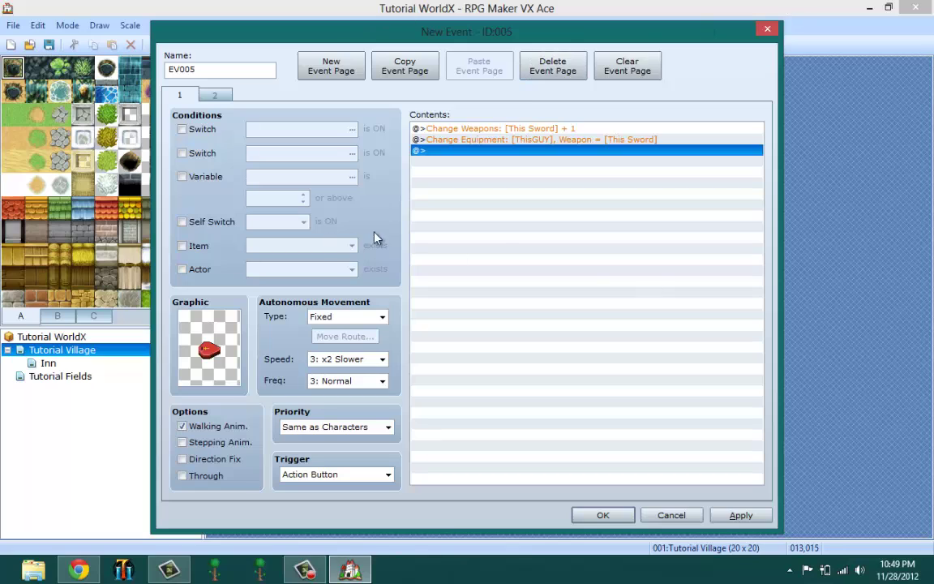
{"action": "right_click", "coordinate": [465, 152]}
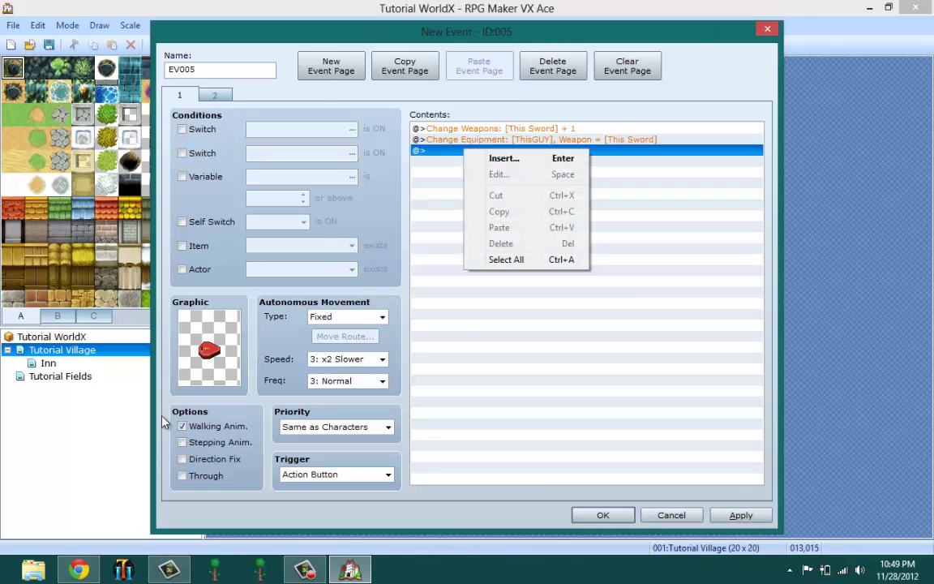
{"action": "left_click", "coordinate": [201, 359]}
{"action": "left_click", "coordinate": [452, 154]}
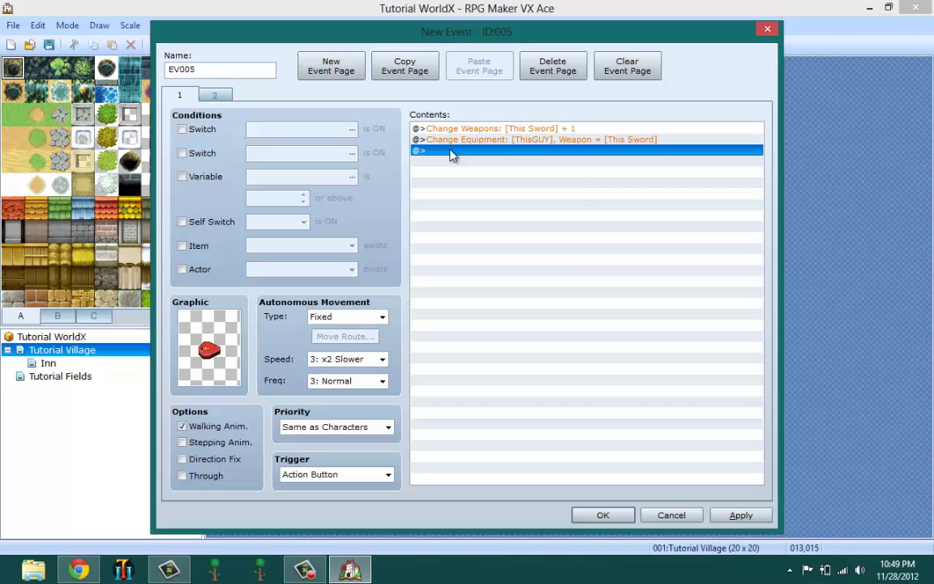
{"action": "right_click", "coordinate": [454, 155]}
{"action": "left_click", "coordinate": [474, 158]}
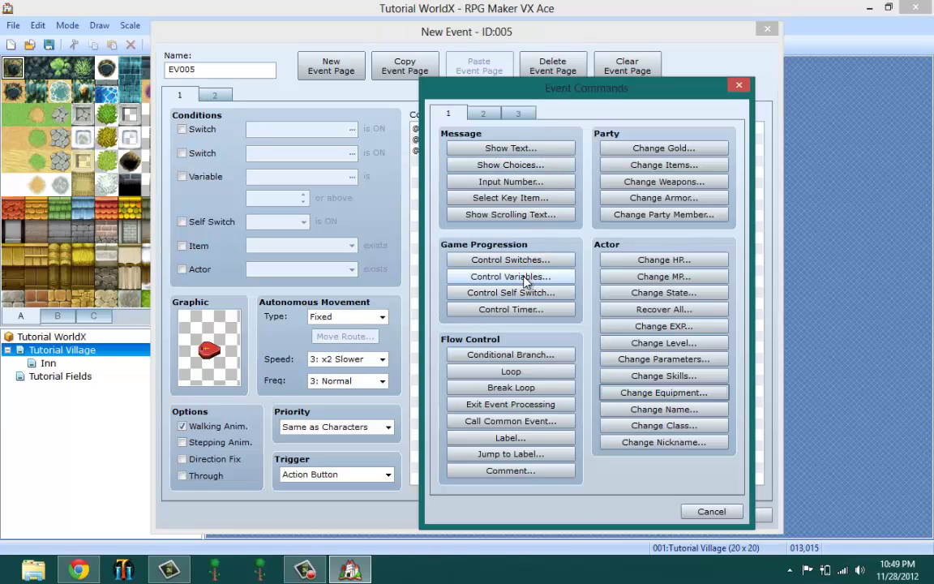
{"action": "left_click", "coordinate": [486, 292]}
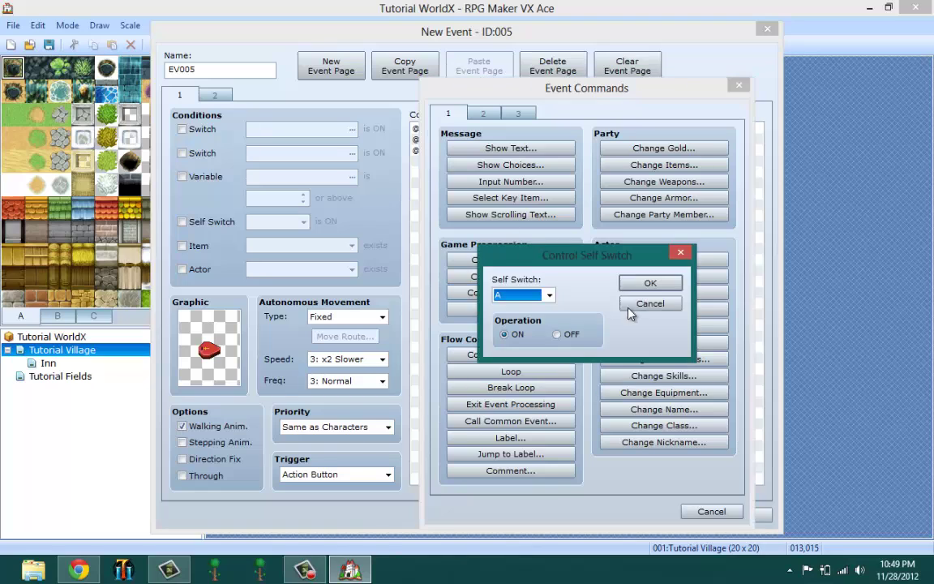
{"action": "left_click", "coordinate": [637, 286]}
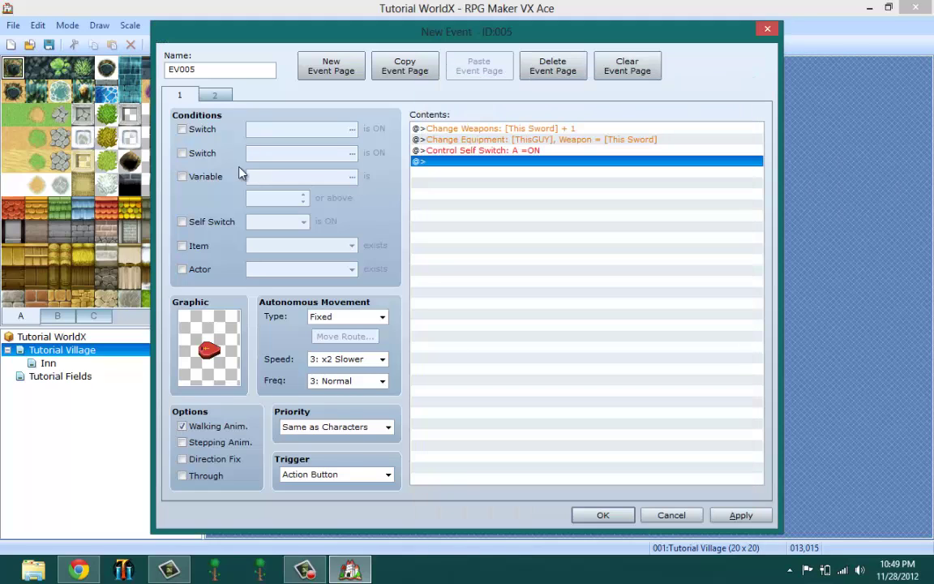
Step: Check both pages of the coffin event and apply its settings
{"action": "left_click", "coordinate": [213, 97]}
{"action": "left_click", "coordinate": [180, 95]}
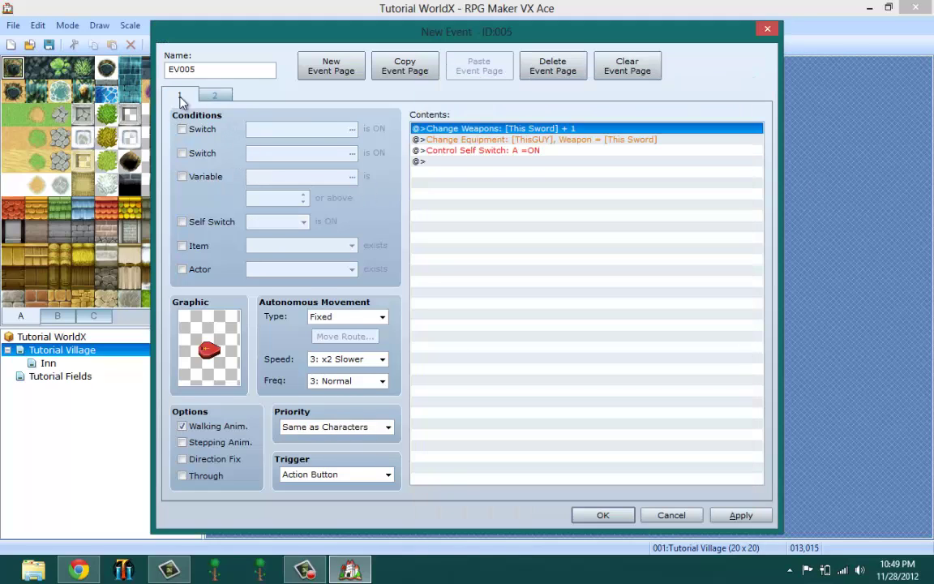
{"action": "left_click", "coordinate": [518, 160]}
{"action": "left_click", "coordinate": [727, 512]}
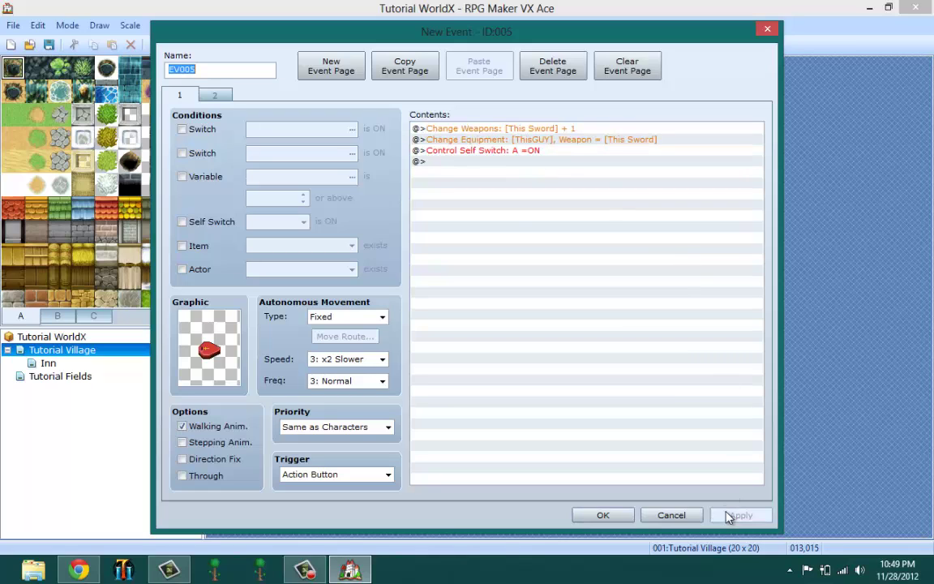
{"action": "left_click", "coordinate": [466, 139]}
{"action": "left_click", "coordinate": [510, 151]}
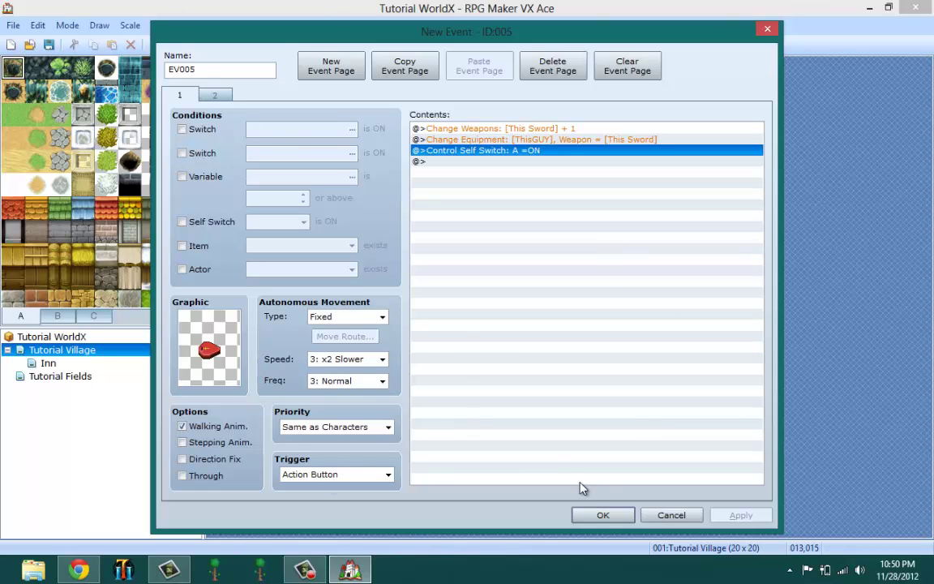
Step: Confirm the coffin event, then save the project changes and start a new game in a playtest
{"action": "left_click", "coordinate": [602, 515]}
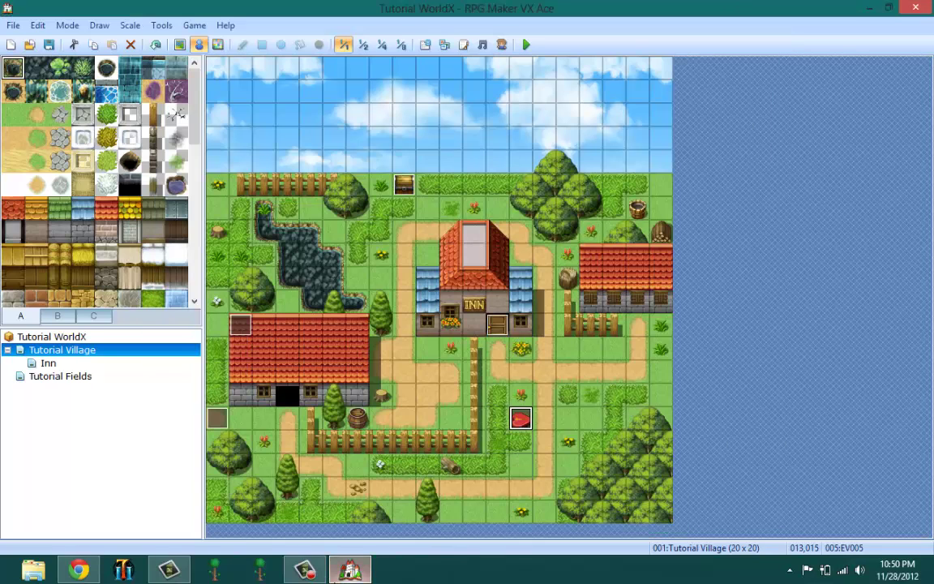
{"action": "left_click", "coordinate": [308, 571]}
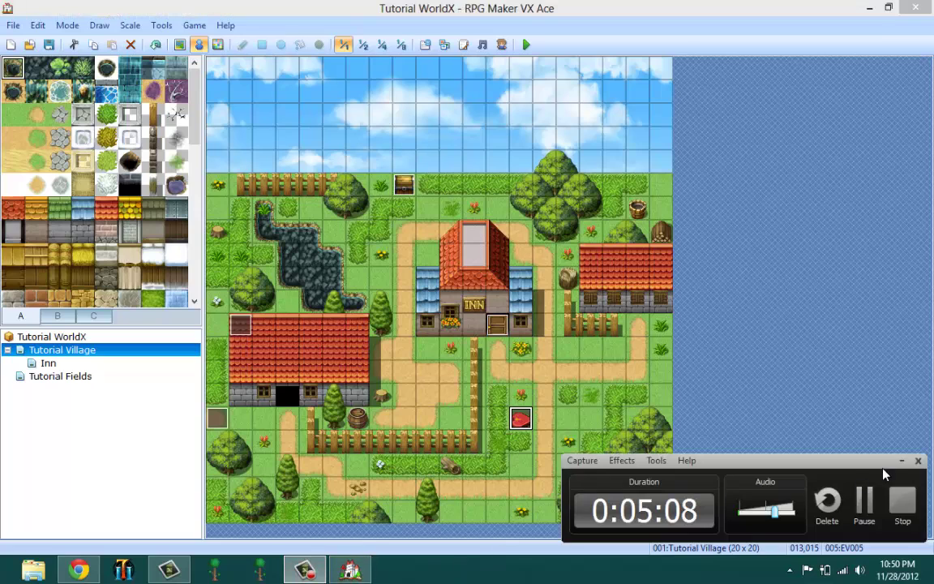
{"action": "left_click", "coordinate": [901, 460]}
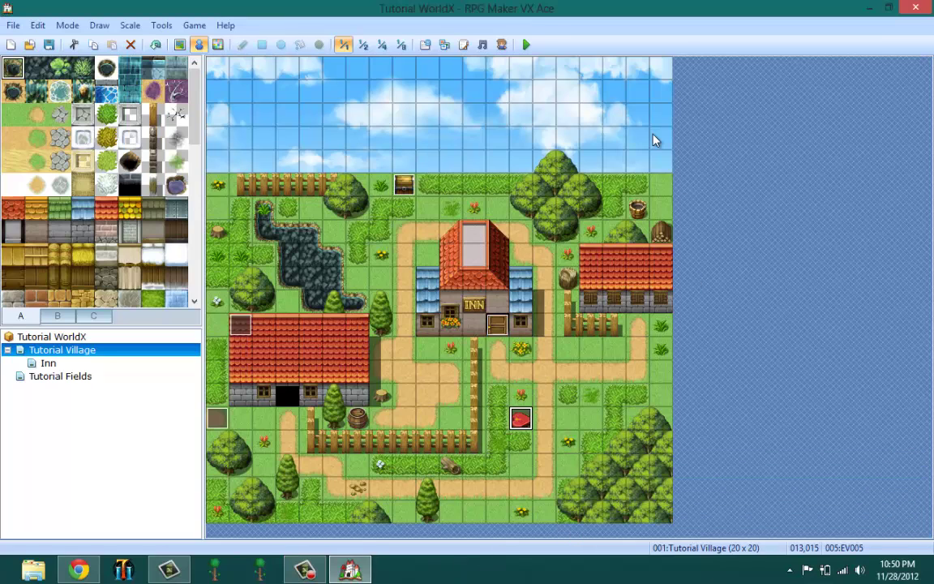
{"action": "left_click", "coordinate": [526, 46]}
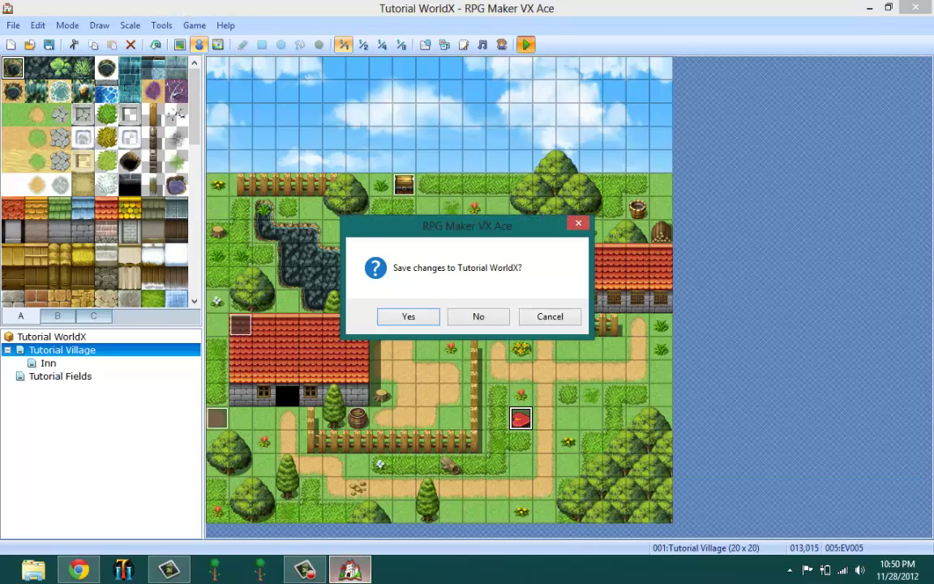
{"action": "left_click", "coordinate": [389, 317]}
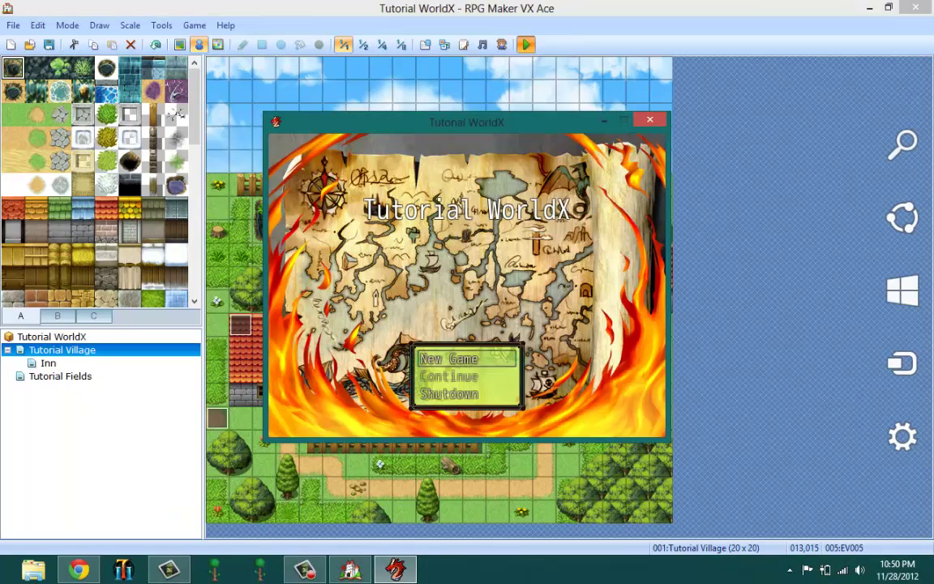
{"action": "key", "text": "Return"}
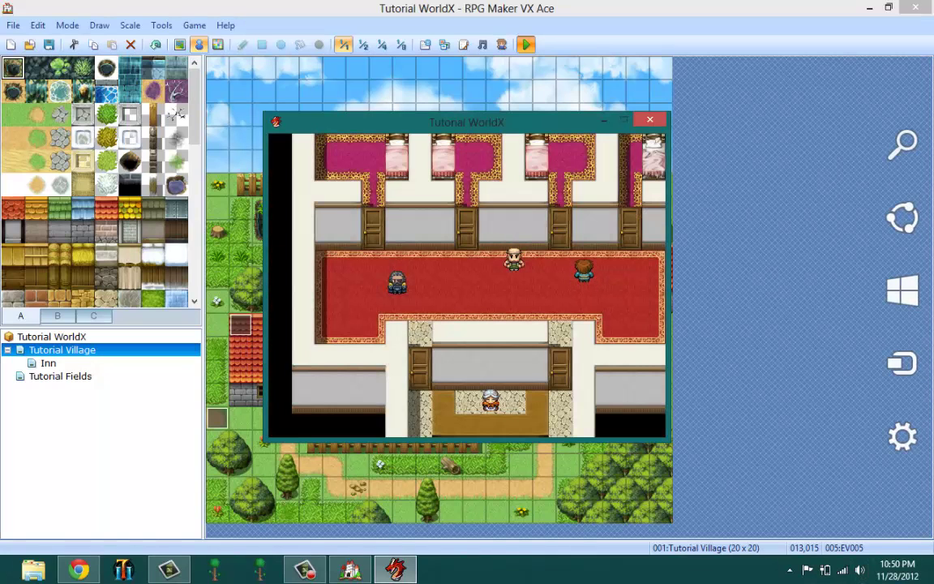
Step: Walk the character past the reception counter and out through the inn's front door into the village
{"action": "key", "text": "Right"}
{"action": "key", "text": "Down"}
{"action": "key", "text": "Down"}
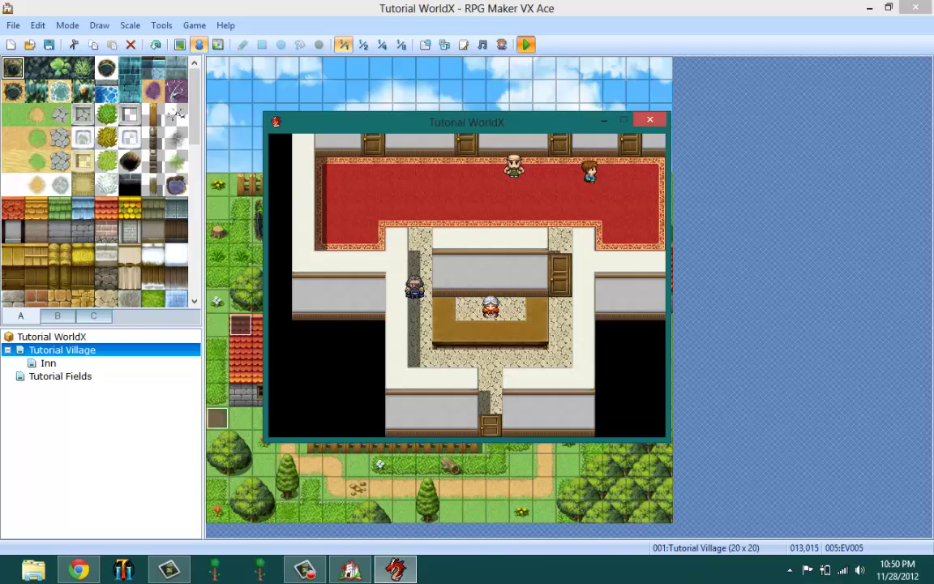
{"action": "key", "text": "Right"}
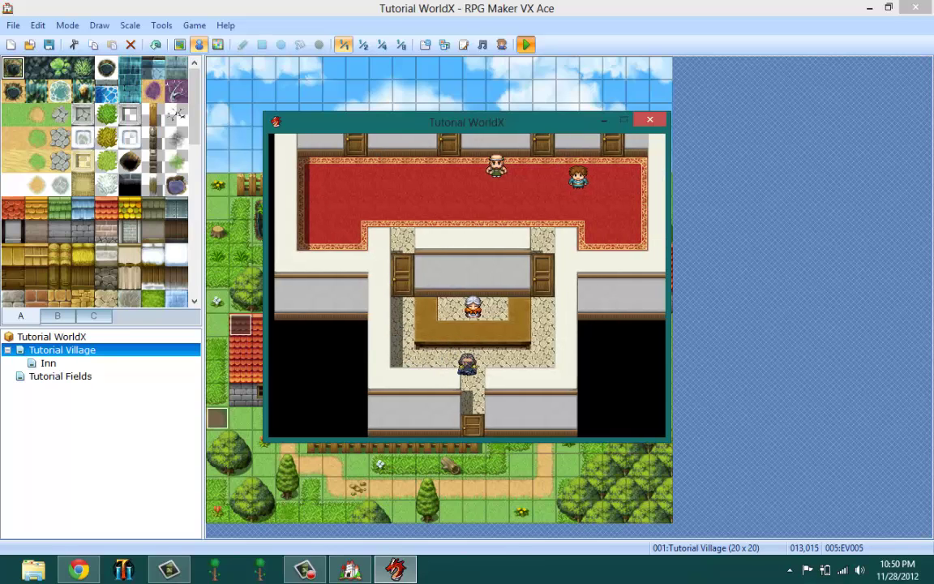
{"action": "key", "text": "Down"}
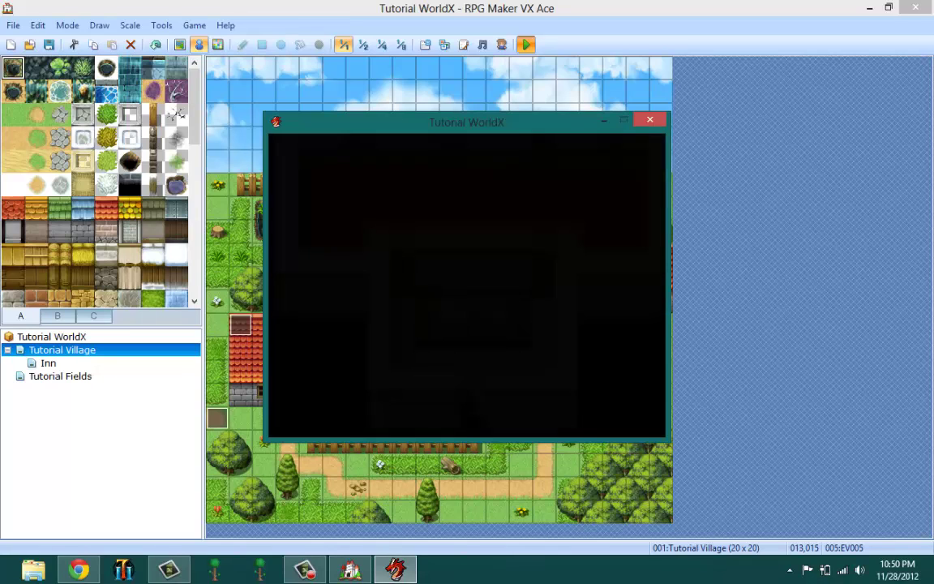
Step: Walk around behind the inn to the treasure chest by the northern hedge, open it and dismiss its message
{"action": "key", "text": "Up"}
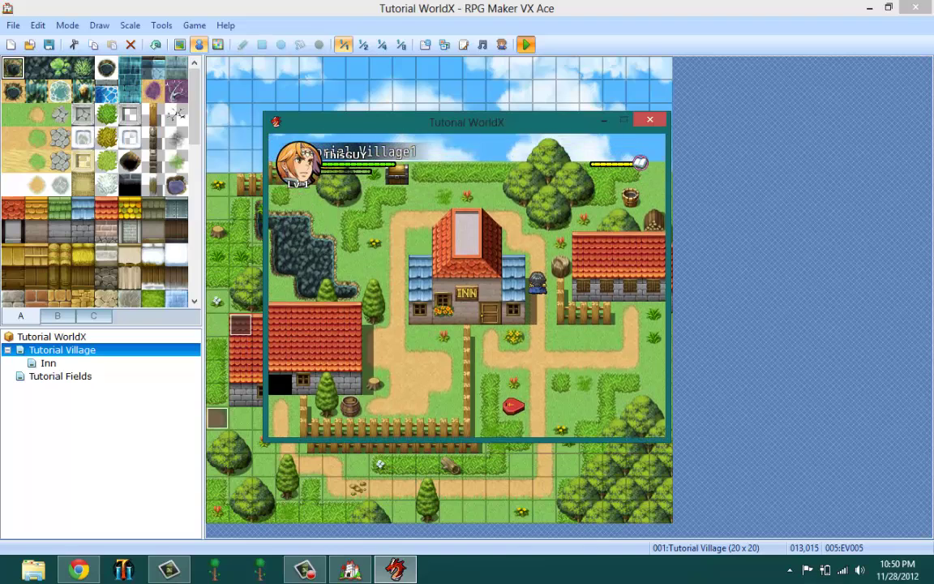
{"action": "key", "text": "Up"}
{"action": "key", "text": "Left"}
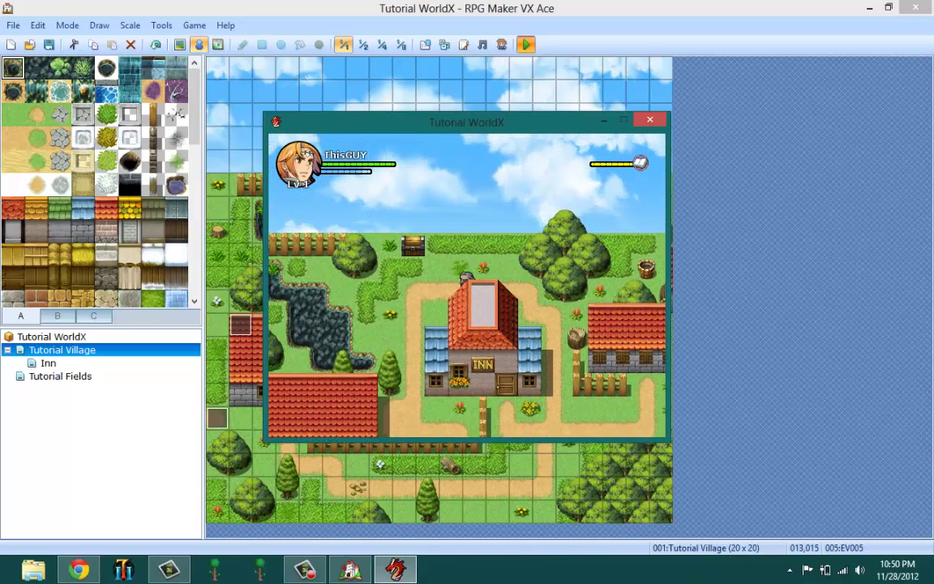
{"action": "key", "text": "Left"}
{"action": "key", "text": "Up"}
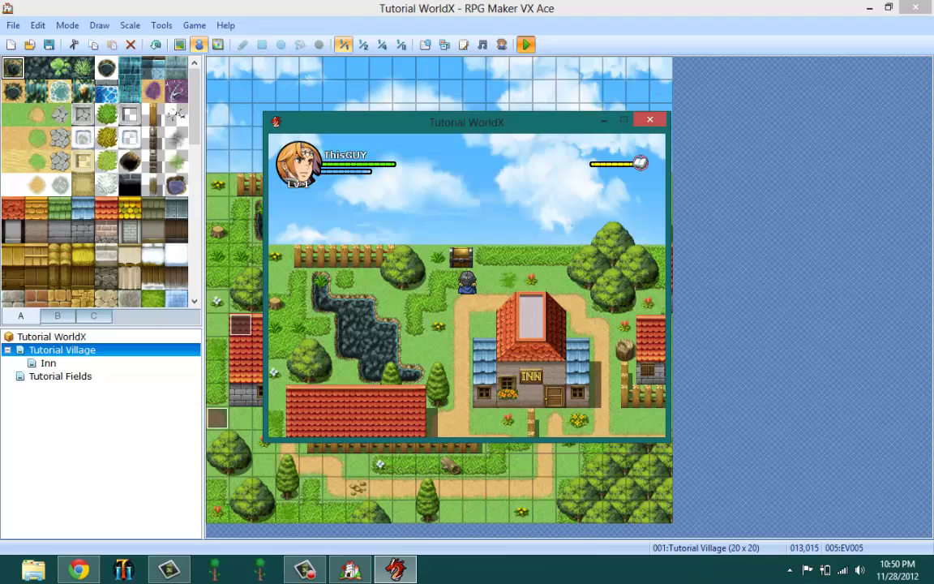
{"action": "key", "text": "Up"}
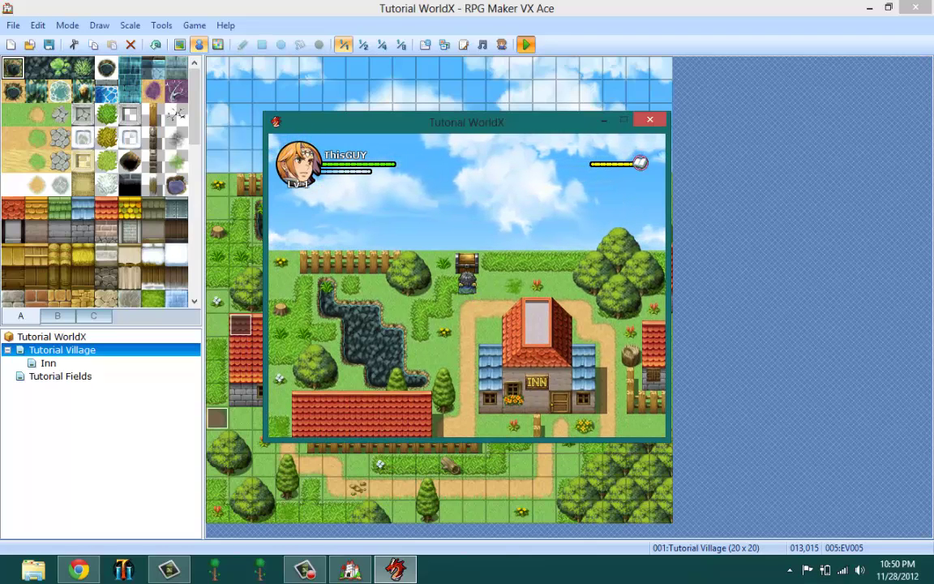
{"action": "key", "text": "Return"}
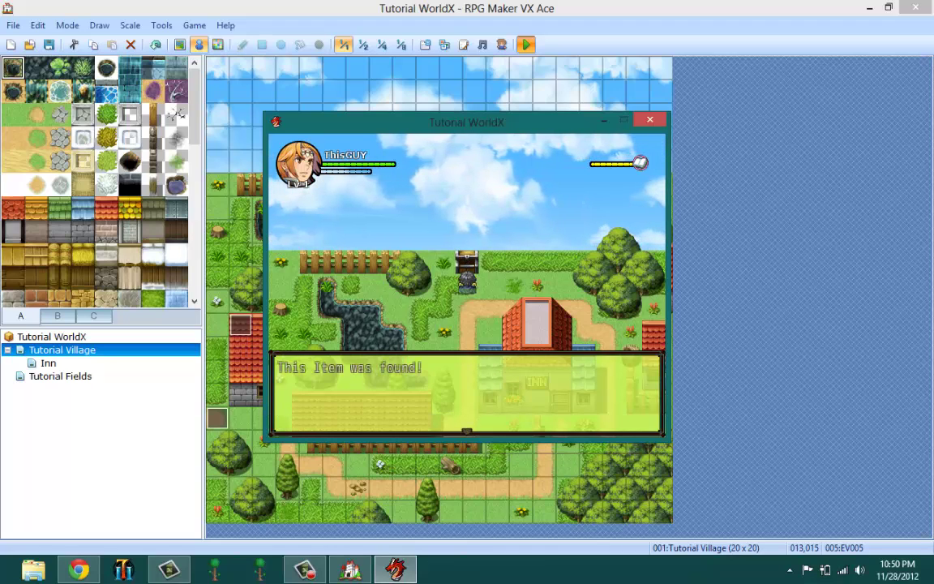
{"action": "key", "text": "Return"}
Step: Check the Items category of the in-game inventory for the chest's contents and return to the map
{"action": "key", "text": "Escape"}
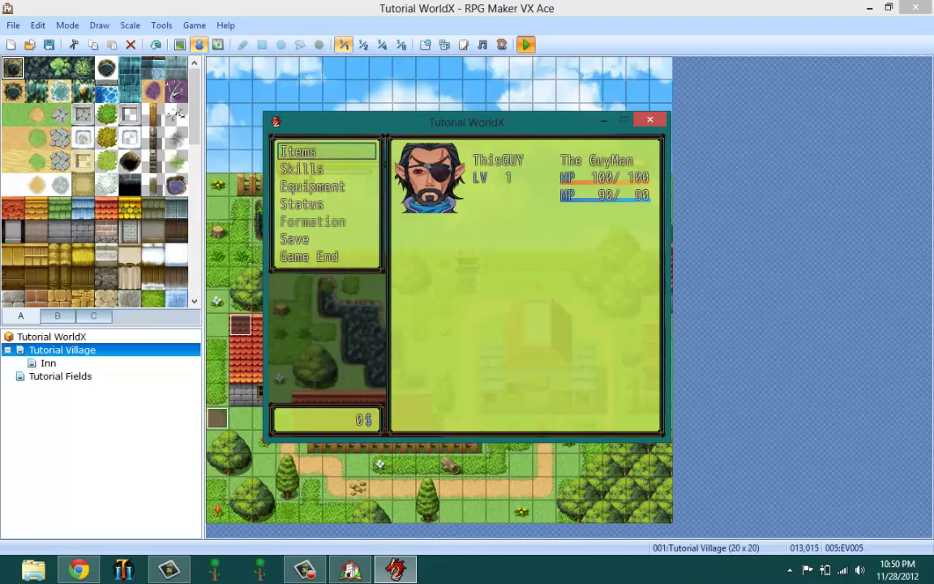
{"action": "key", "text": "Return"}
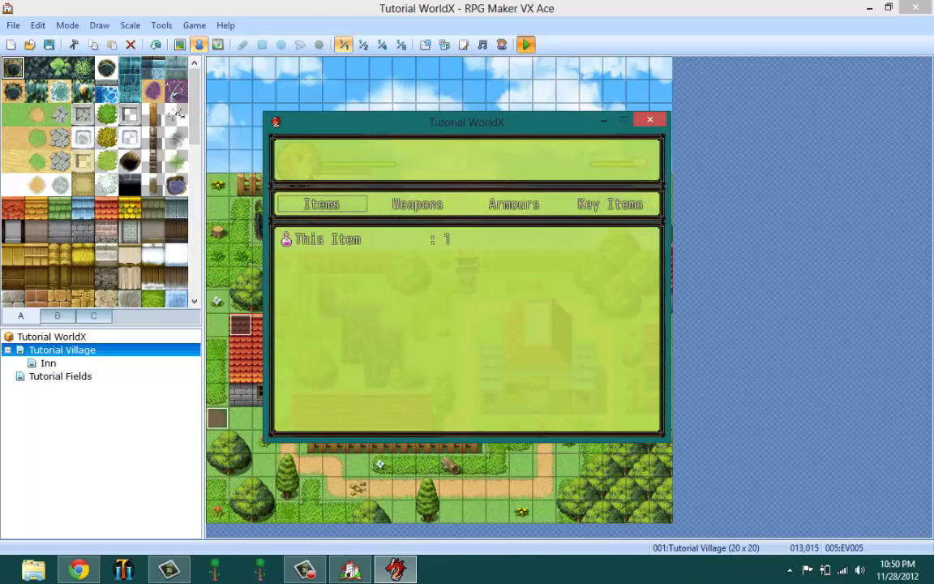
{"action": "key", "text": "Escape"}
{"action": "key", "text": "Escape"}
Step: Walk back around the inn and down the path to the red coffin event and trigger it
{"action": "key", "text": "Down"}
{"action": "key", "text": "Right"}
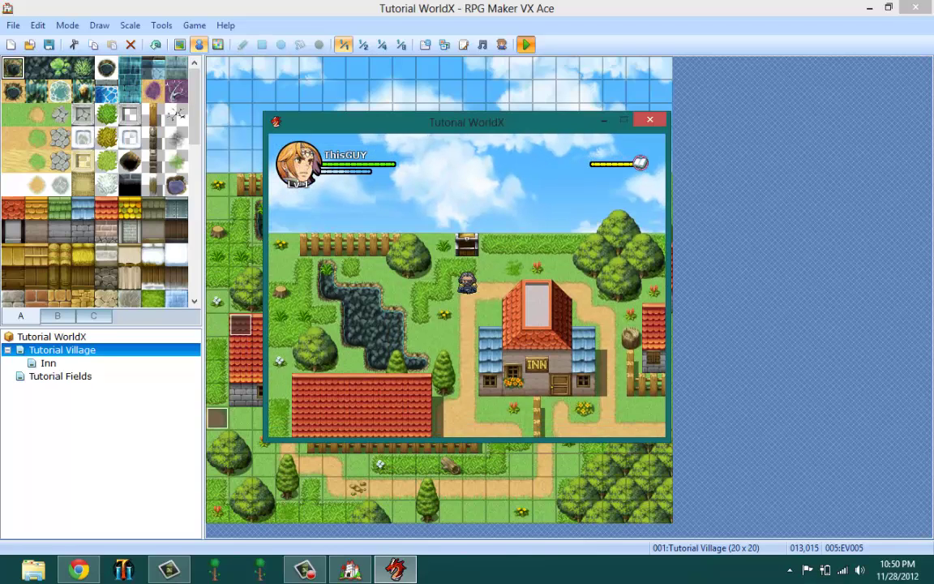
{"action": "key", "text": "Right"}
{"action": "key", "text": "Down"}
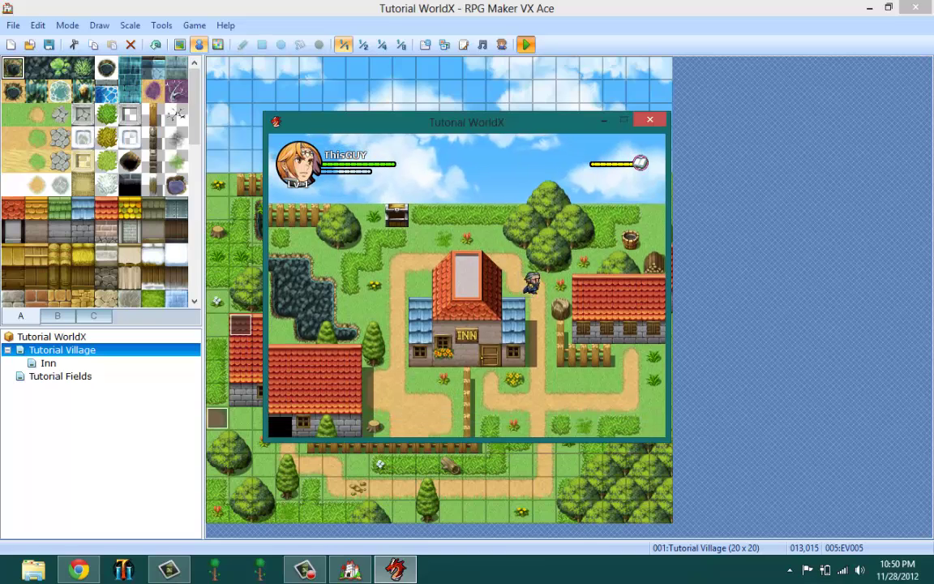
{"action": "key", "text": "Down"}
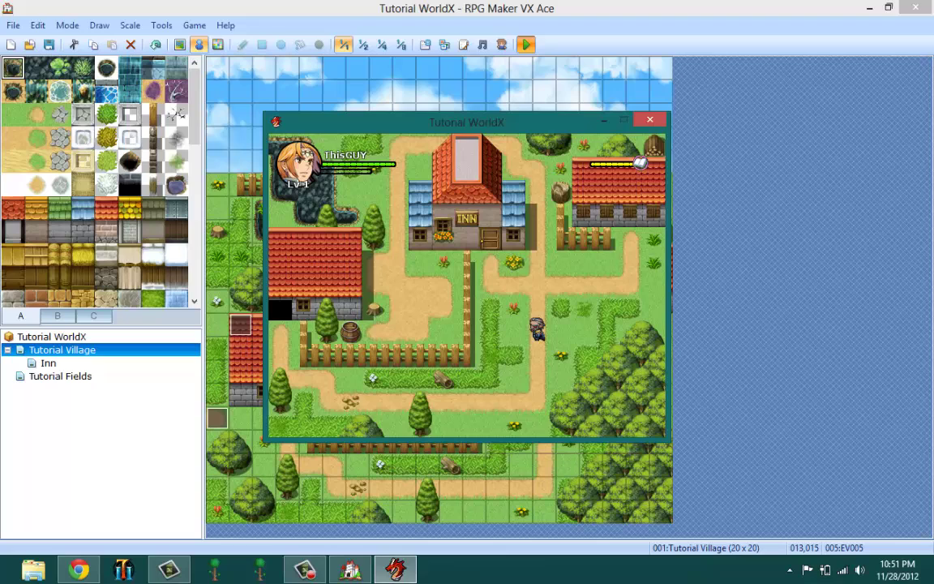
Step: Check the Items and Weapons categories of the in-game inventory for the sword from the coffin event
{"action": "key", "text": "Escape"}
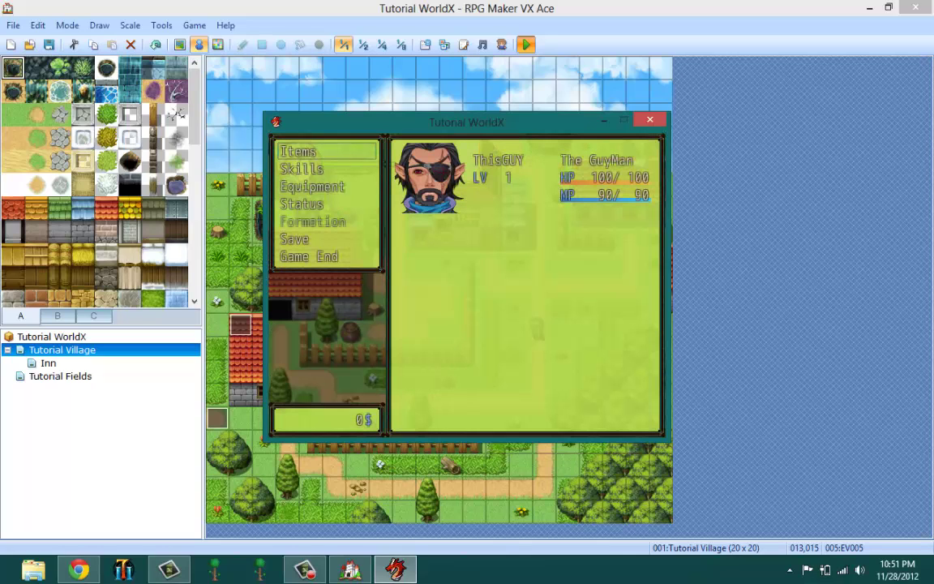
{"action": "key", "text": "Down"}
{"action": "key", "text": "Up"}
{"action": "key", "text": "Return"}
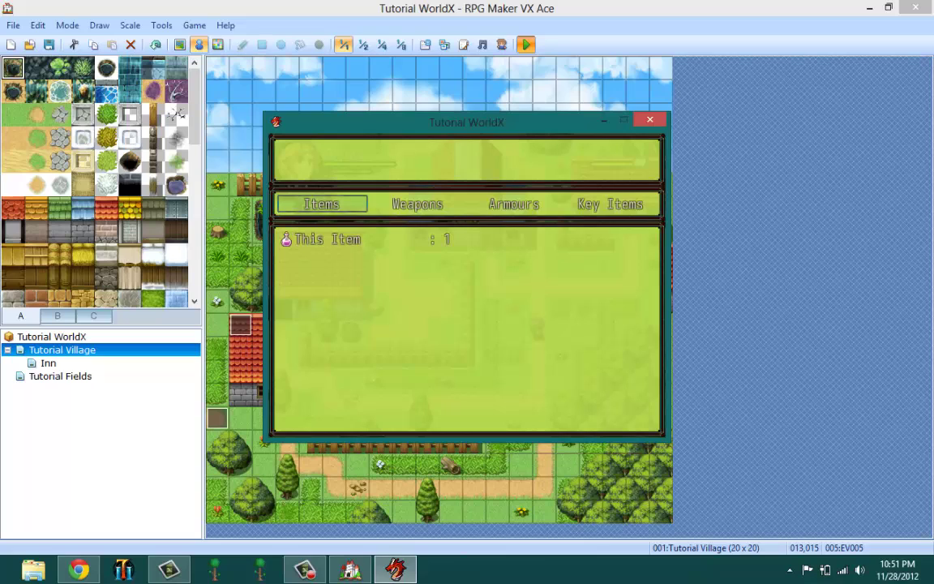
{"action": "key", "text": "Right"}
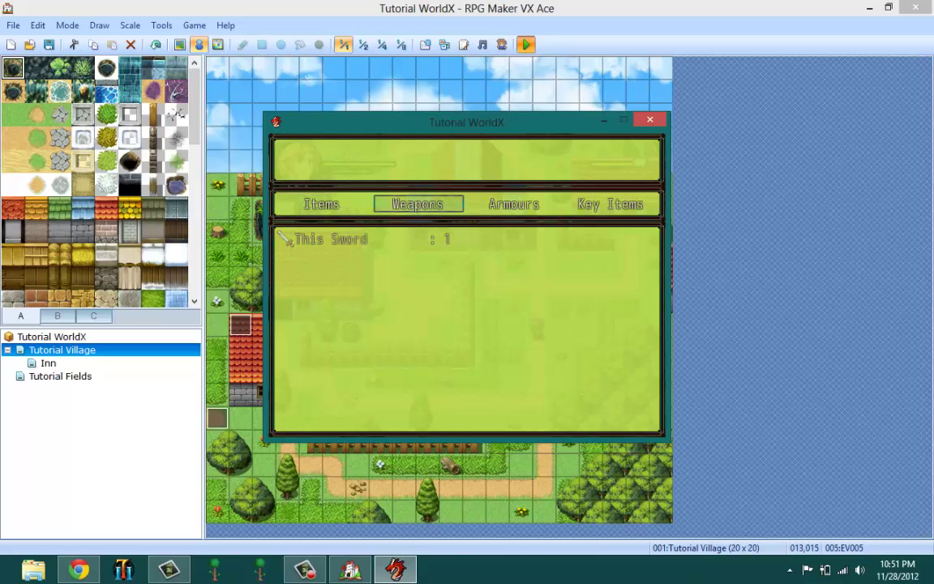
{"action": "key", "text": "Escape"}
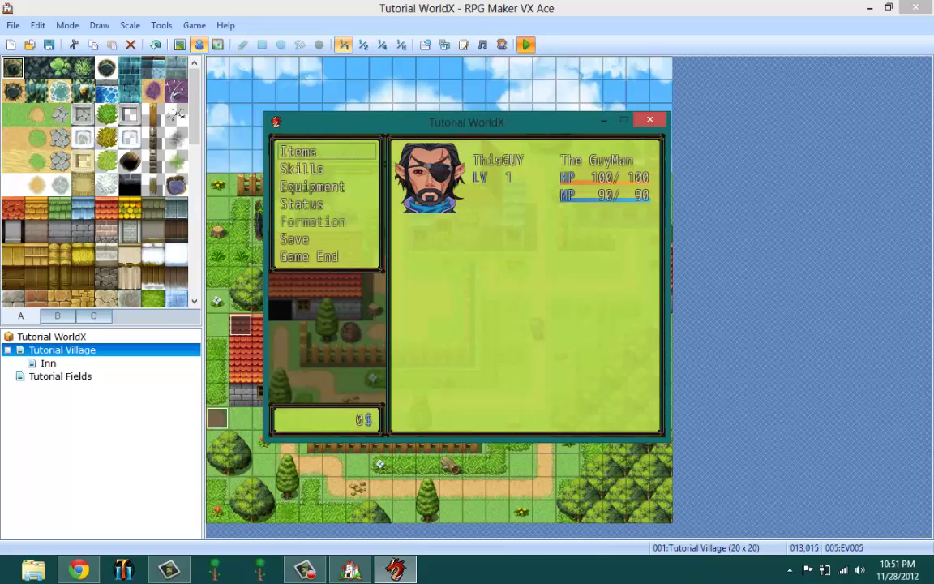
Step: Inspect ThisGUY's equipment, including the options for the Weapon slot, and return to the village map
{"action": "key", "text": "Down"}
{"action": "key", "text": "Down"}
{"action": "key", "text": "Return"}
{"action": "key", "text": "Return"}
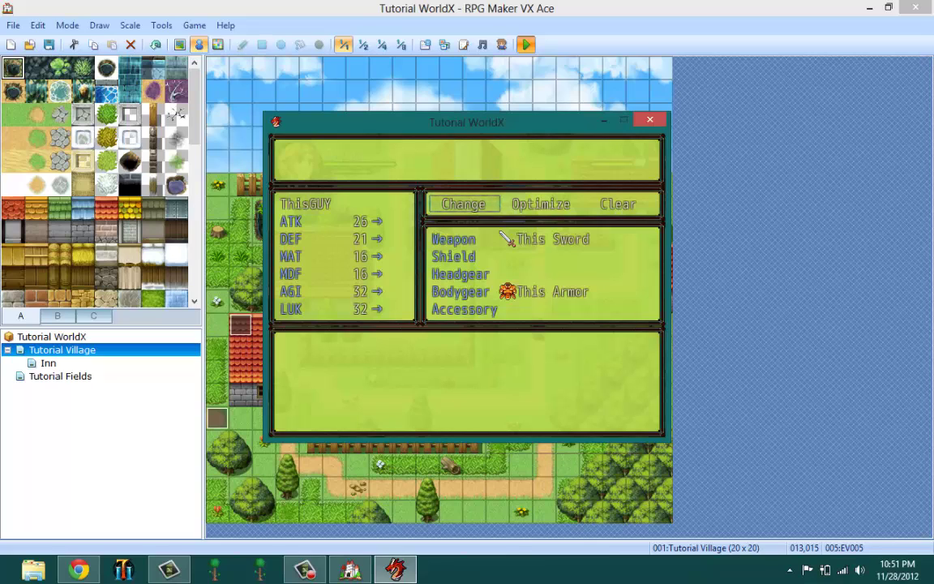
{"action": "key", "text": "Return"}
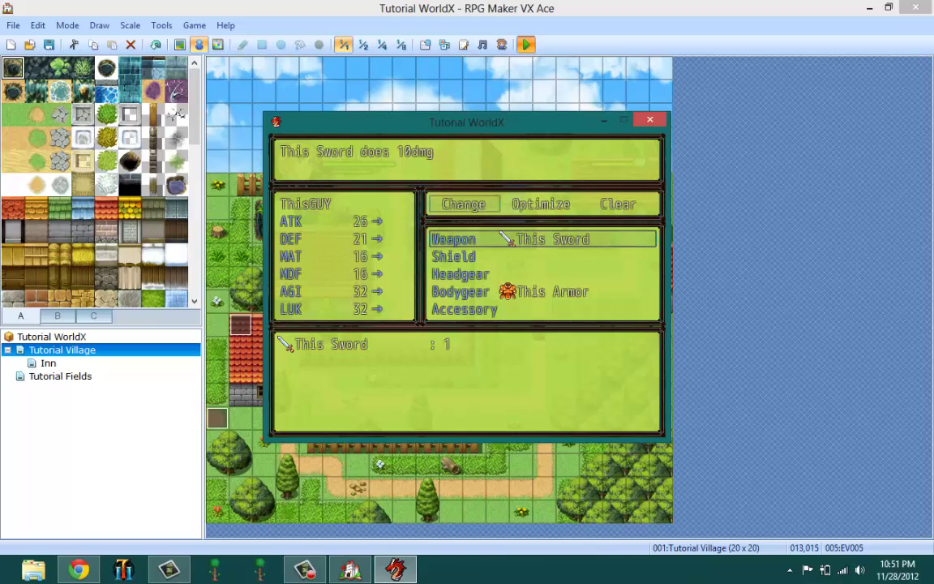
{"action": "key", "text": "Return"}
{"action": "key", "text": "Escape"}
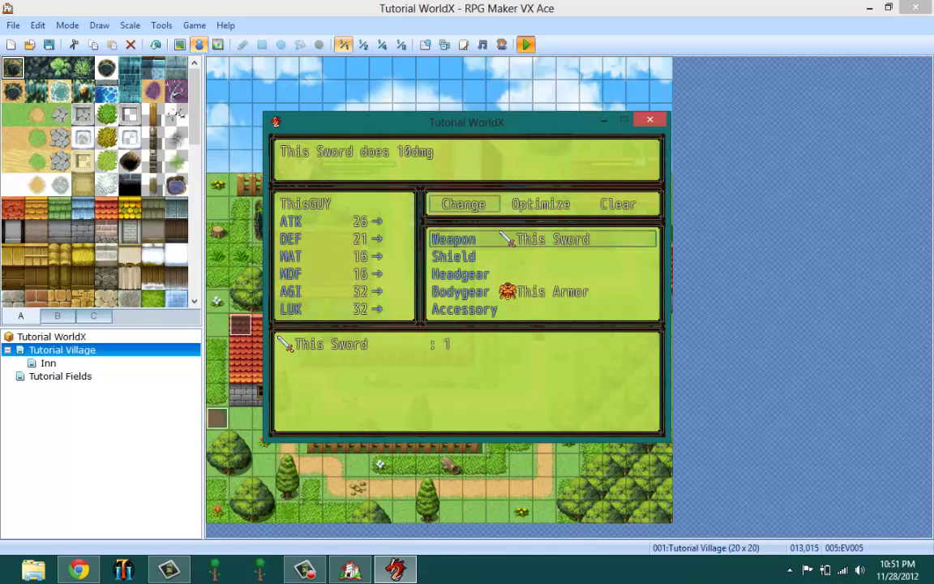
{"action": "key", "text": "Escape"}
{"action": "key", "text": "Escape"}
{"action": "key", "text": "Escape"}
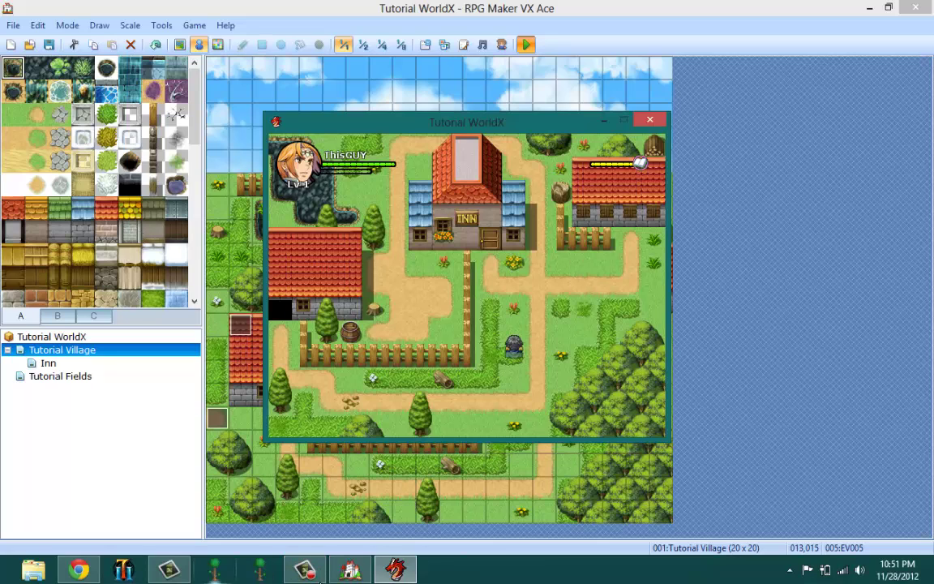
{"action": "left_click", "coordinate": [305, 570]}
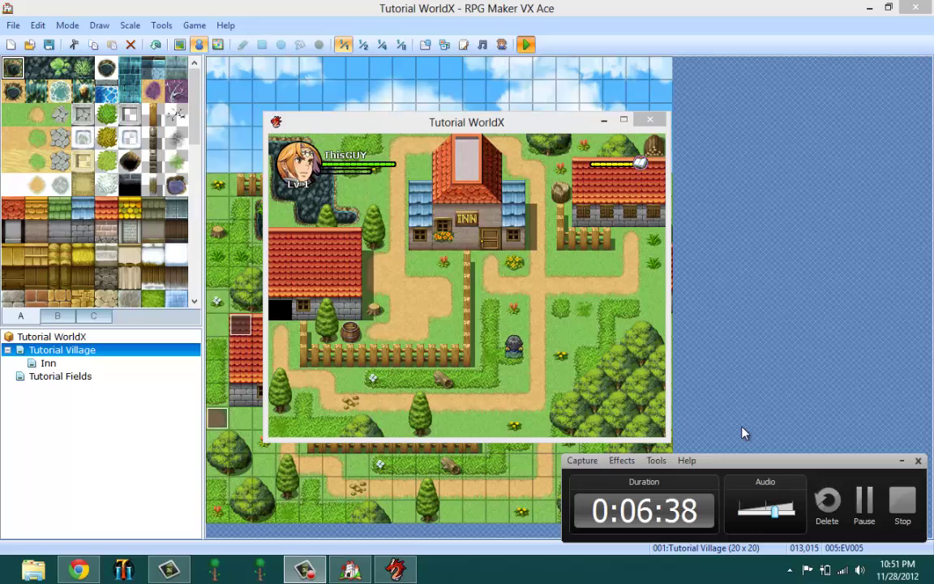